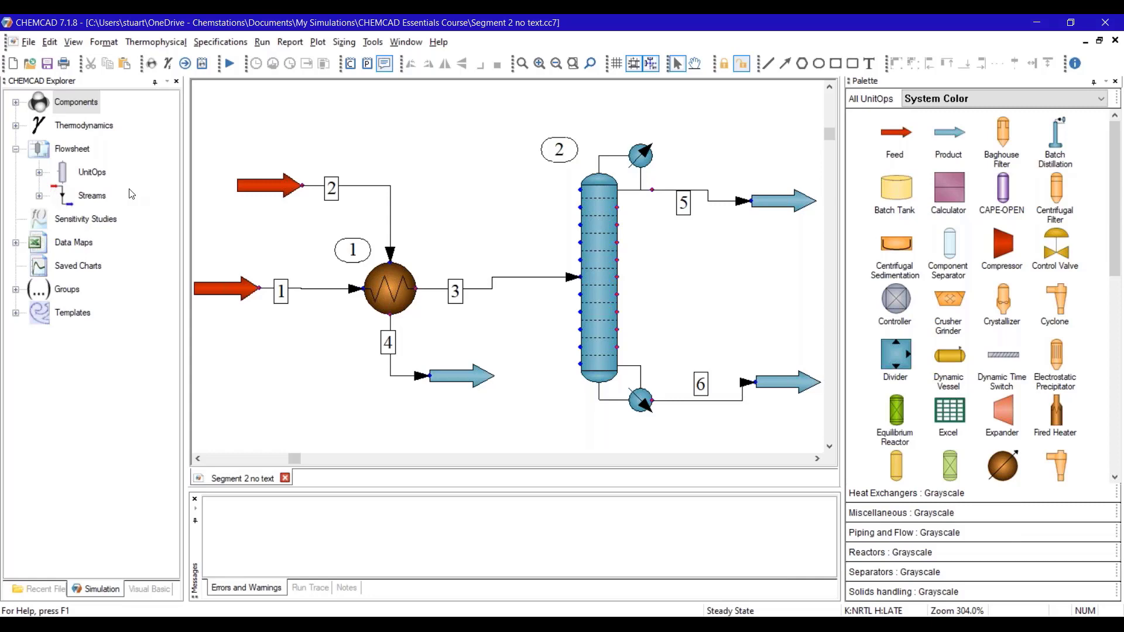
Step: Switch to CHEMCAD NXT and open the recently used simulation Segment 2 finished
key(alt+Tab)
key(alt+Tab)
key(alt+Tab)
key(alt+Tab)
key(alt+Tab)
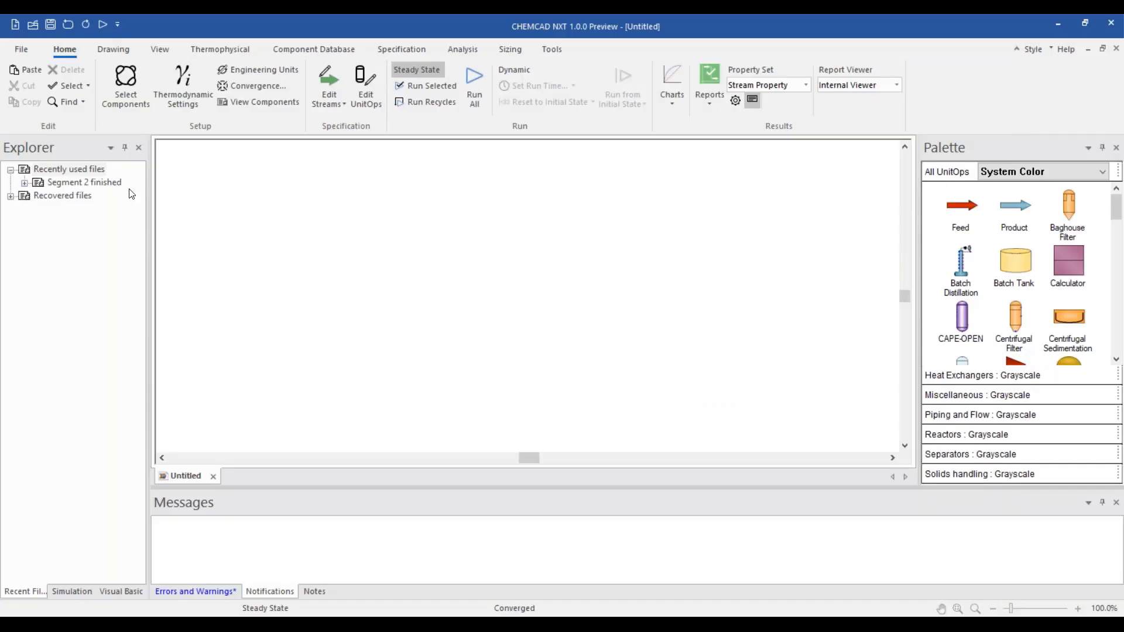
double_click(107, 184)
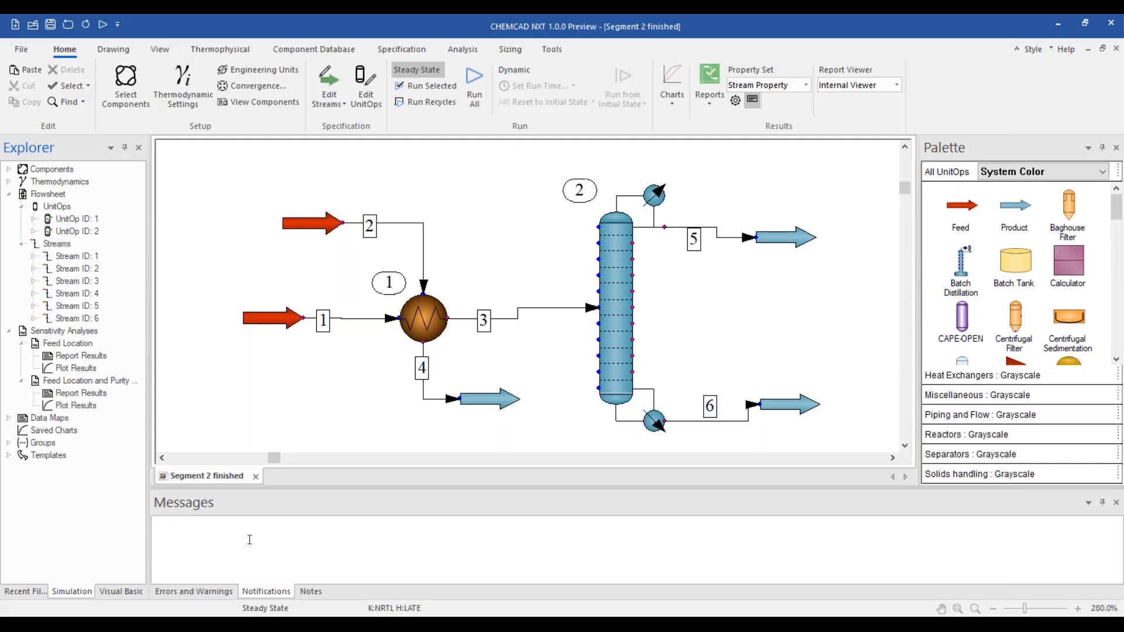
Step: Check the run's error and warning messages and the available stream editing options
click(224, 595)
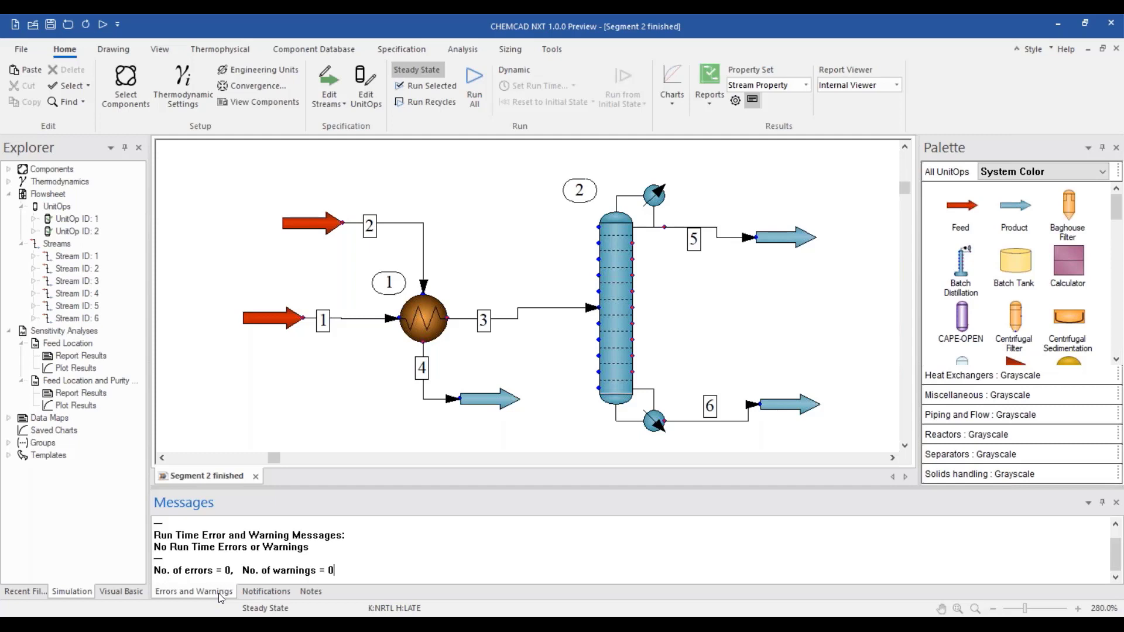
click(259, 592)
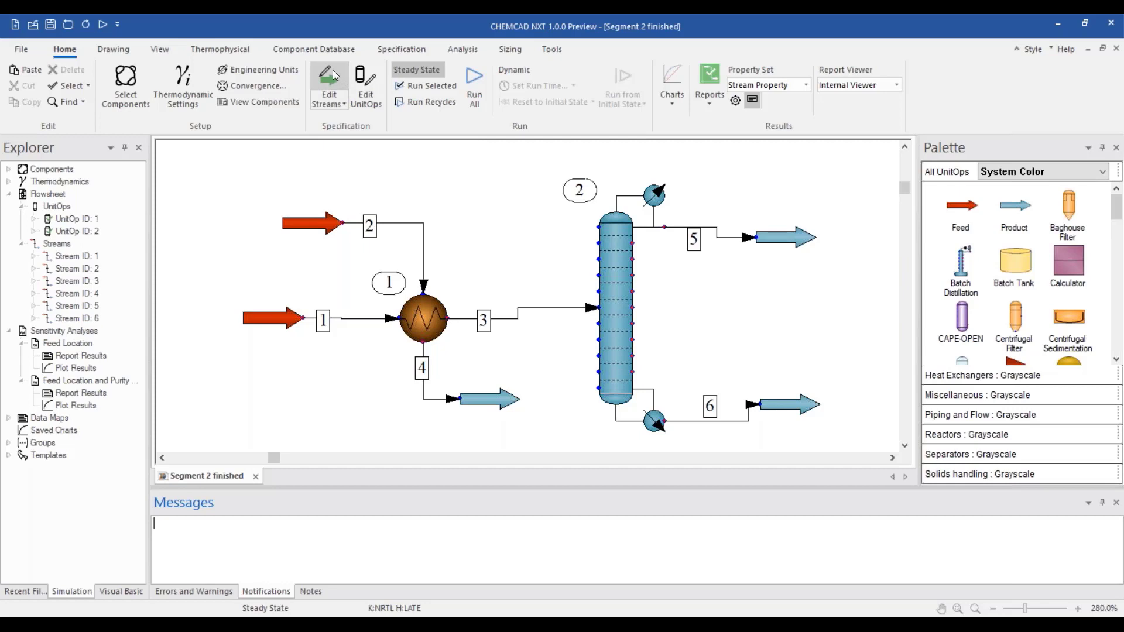
click(344, 104)
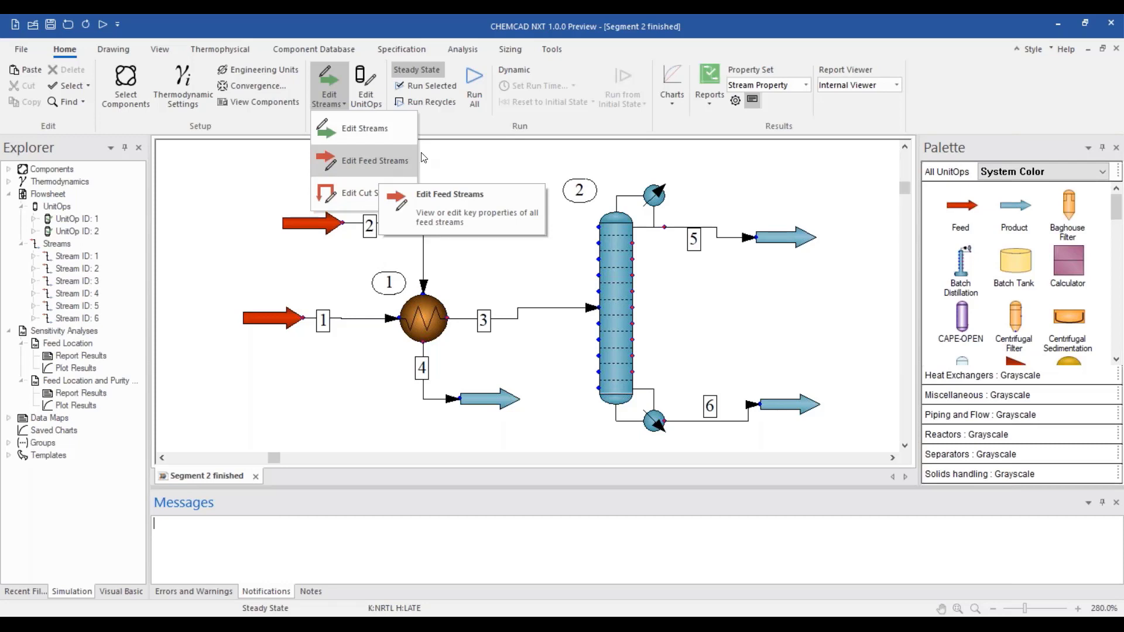
click(517, 128)
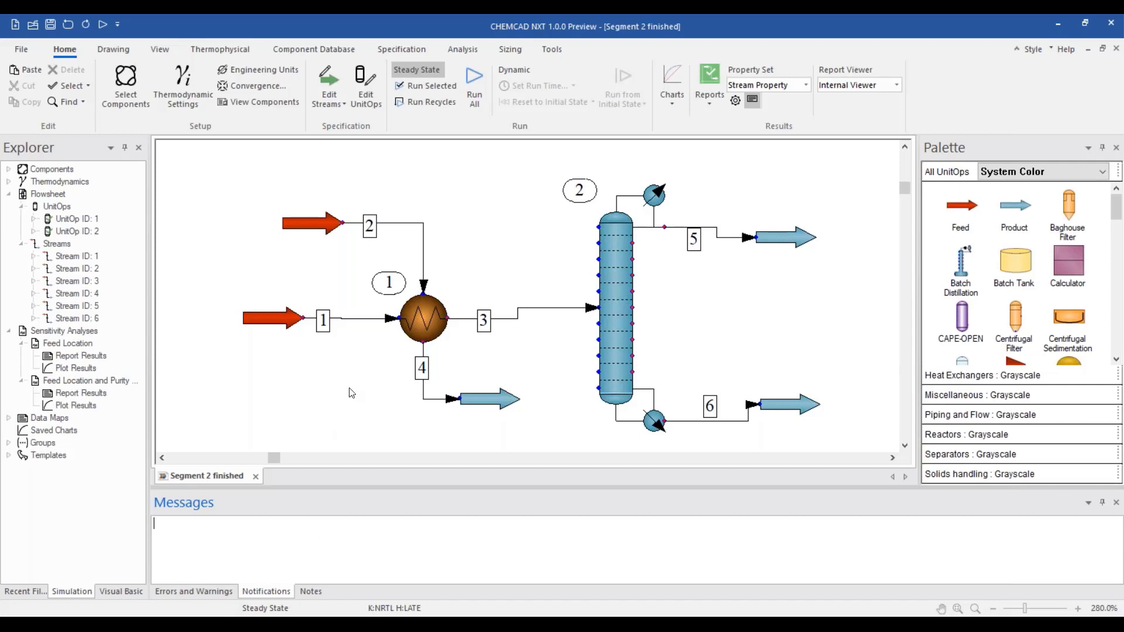
Step: Switch the simulation to dynamic mode and back to steady state
click(523, 74)
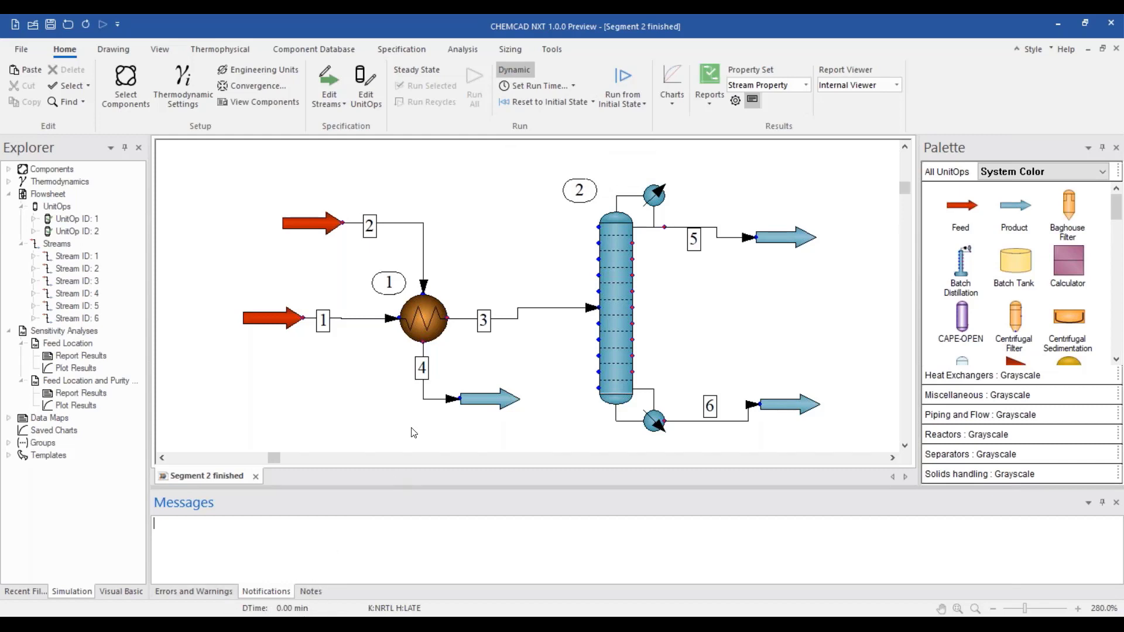
click(419, 73)
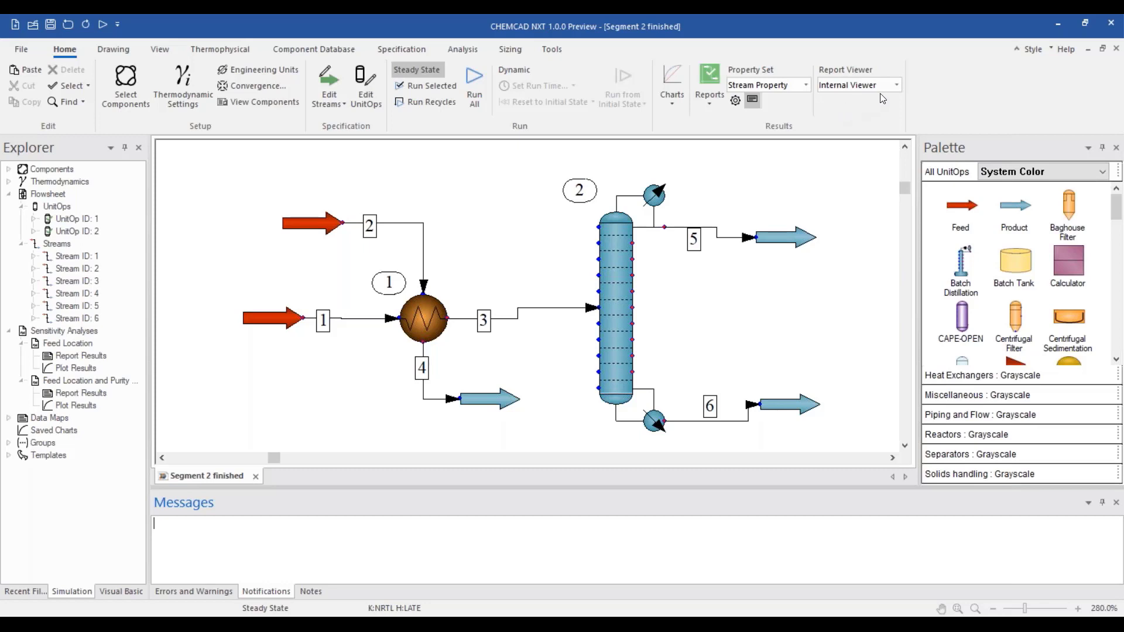
Step: Examine the results output options: report viewer formats, property sets and report types
click(895, 91)
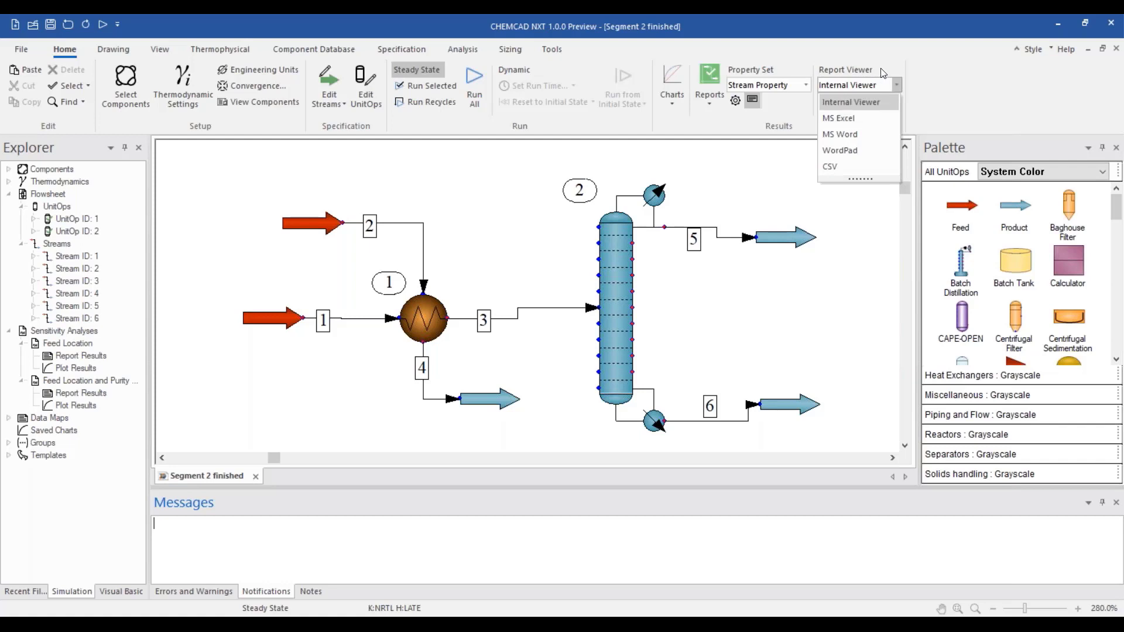
click(806, 56)
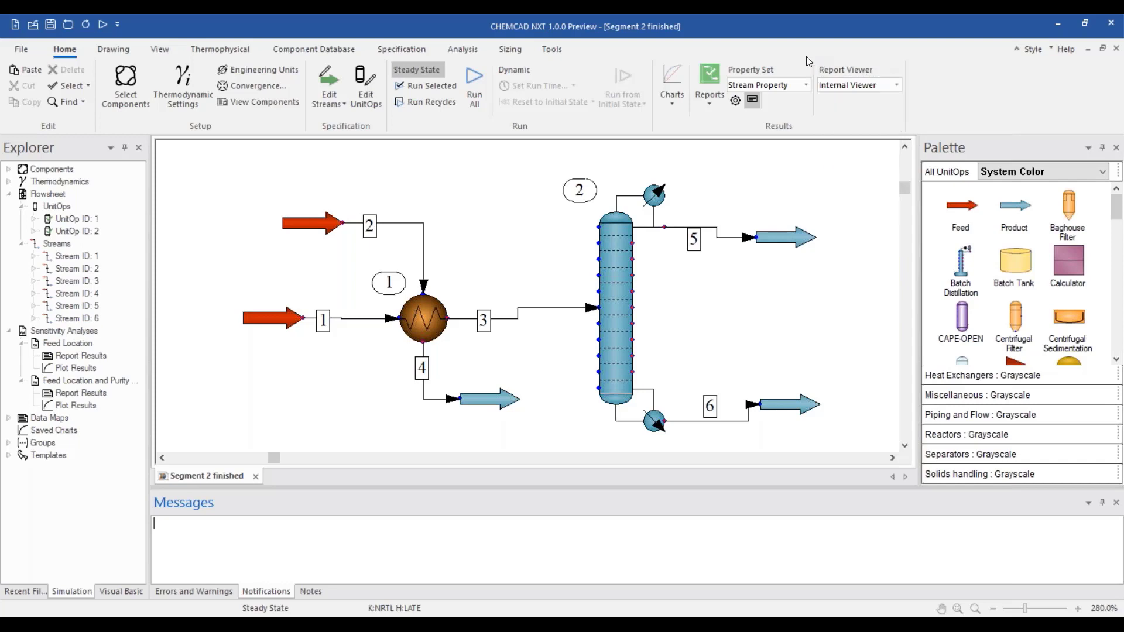
click(782, 93)
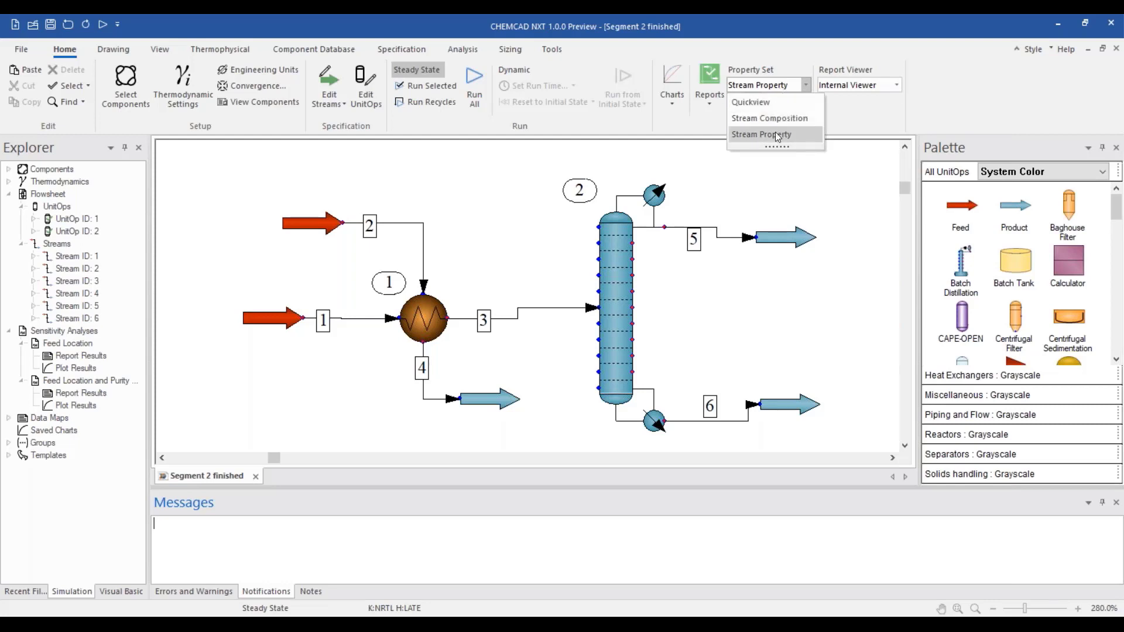
click(786, 70)
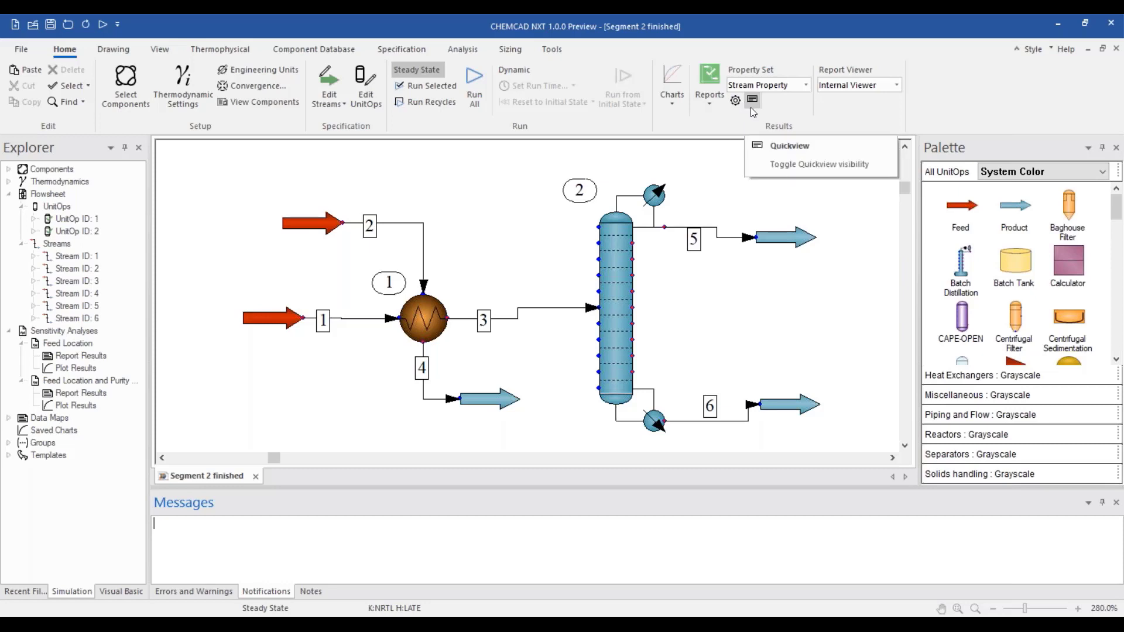
click(712, 104)
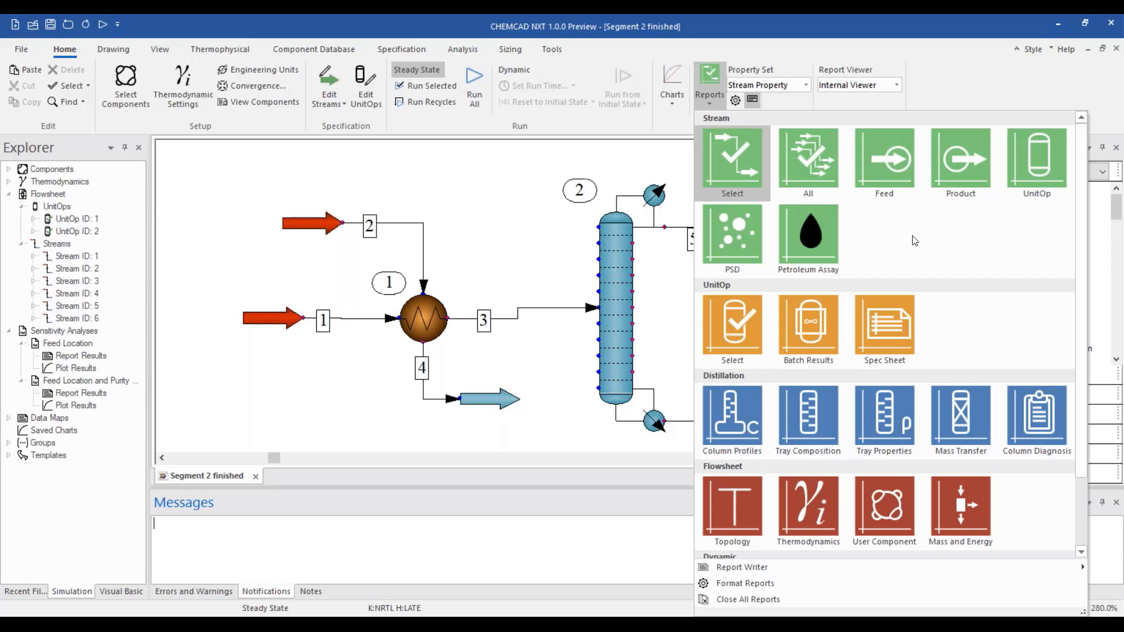
Step: Plot the phase envelope for stream 1, leaving all optional estimates and vapor fractions blank
click(673, 103)
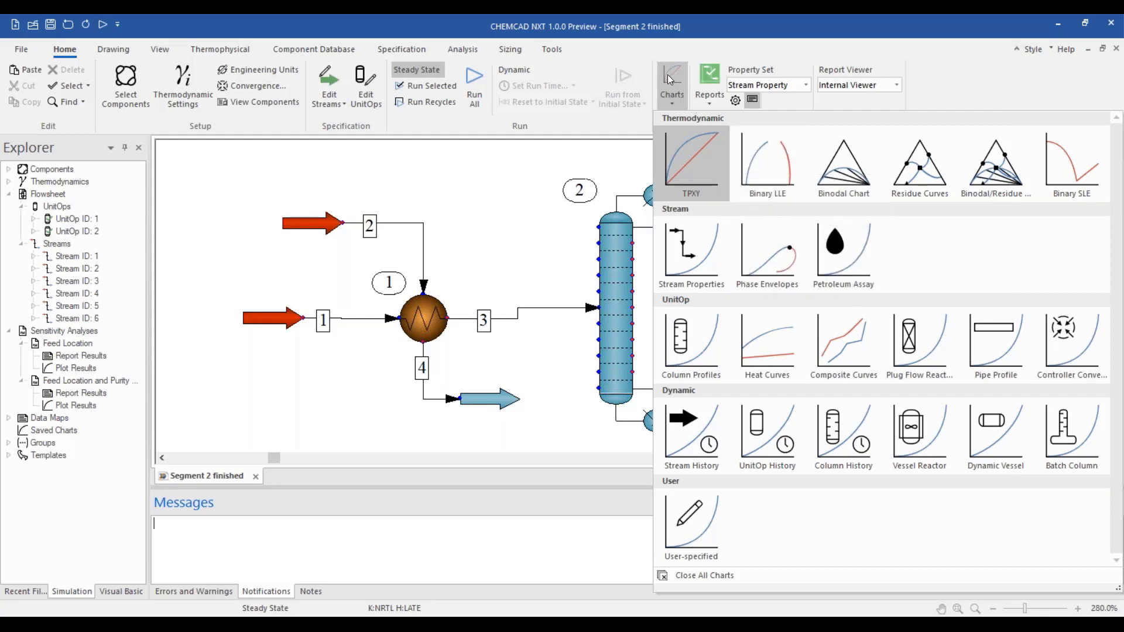
click(768, 255)
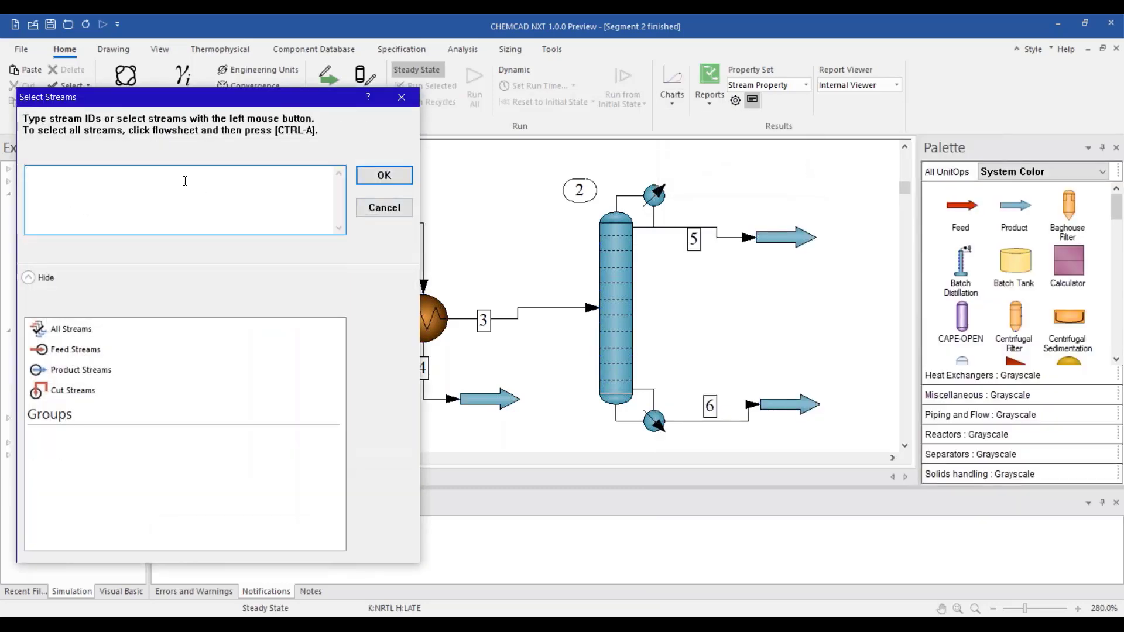
text(1)
click(385, 176)
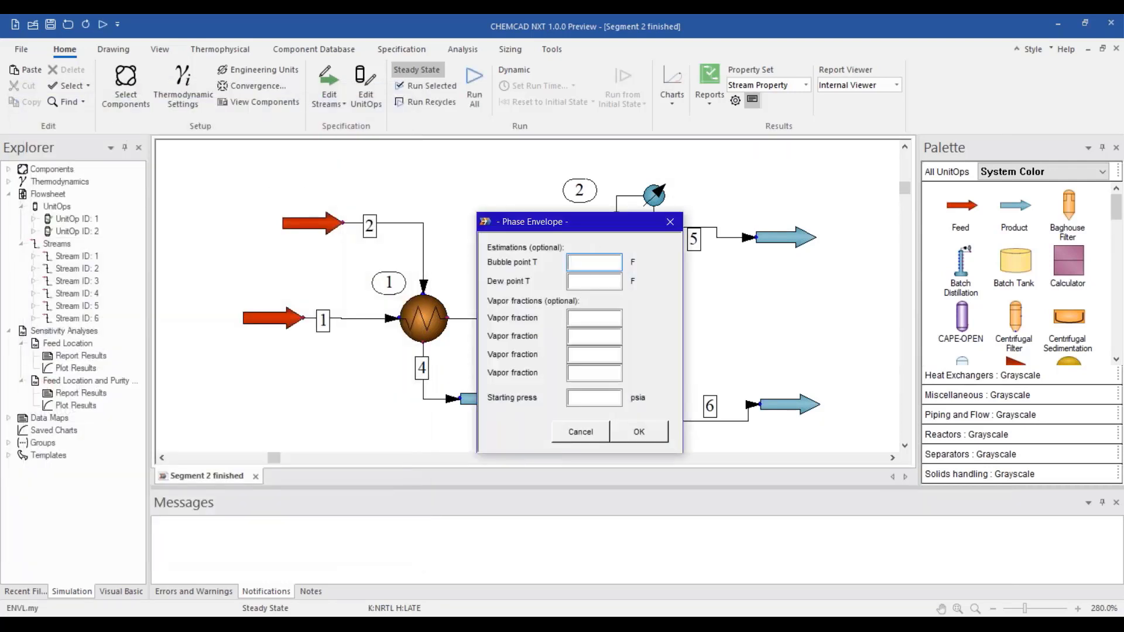
click(643, 432)
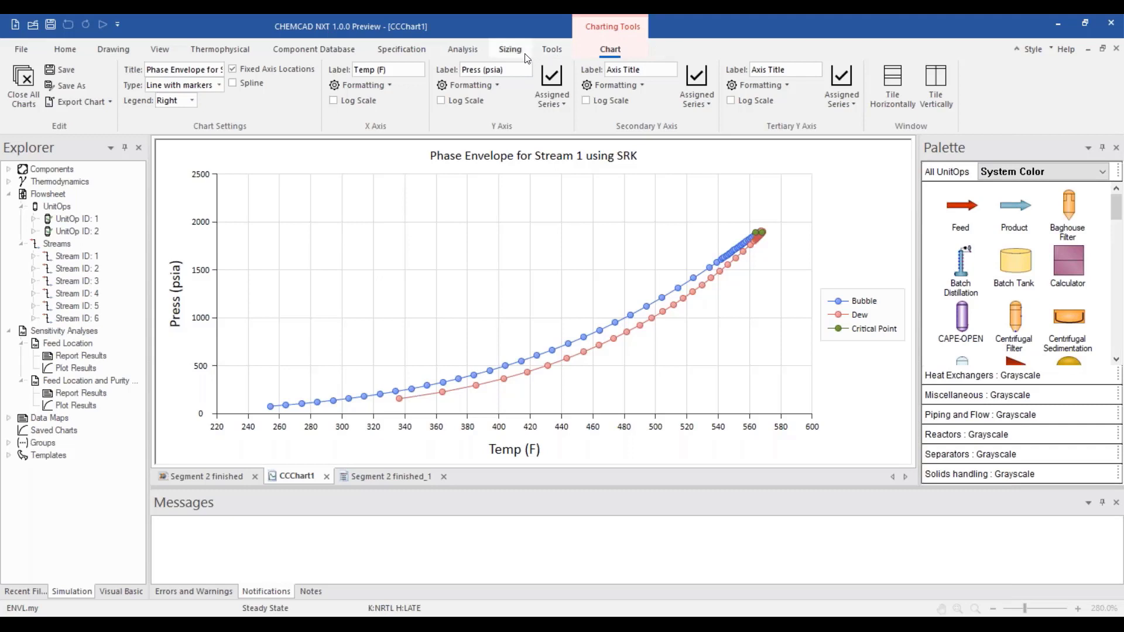
Step: Compare the commands available for the phase envelope chart with those available for the flowsheet
click(510, 49)
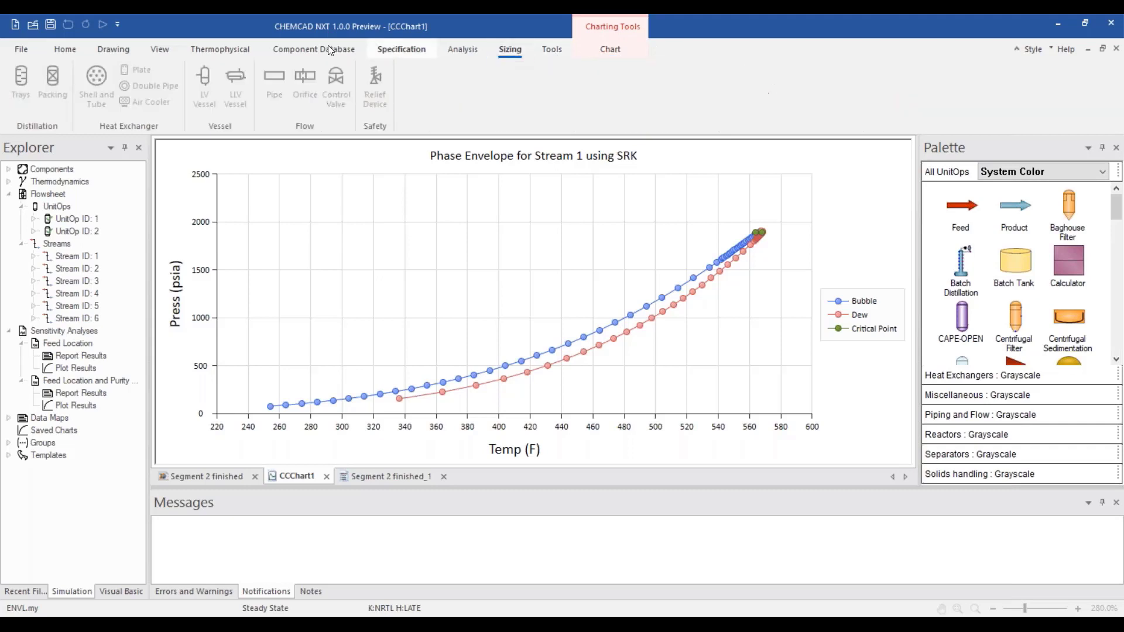
click(106, 51)
click(65, 50)
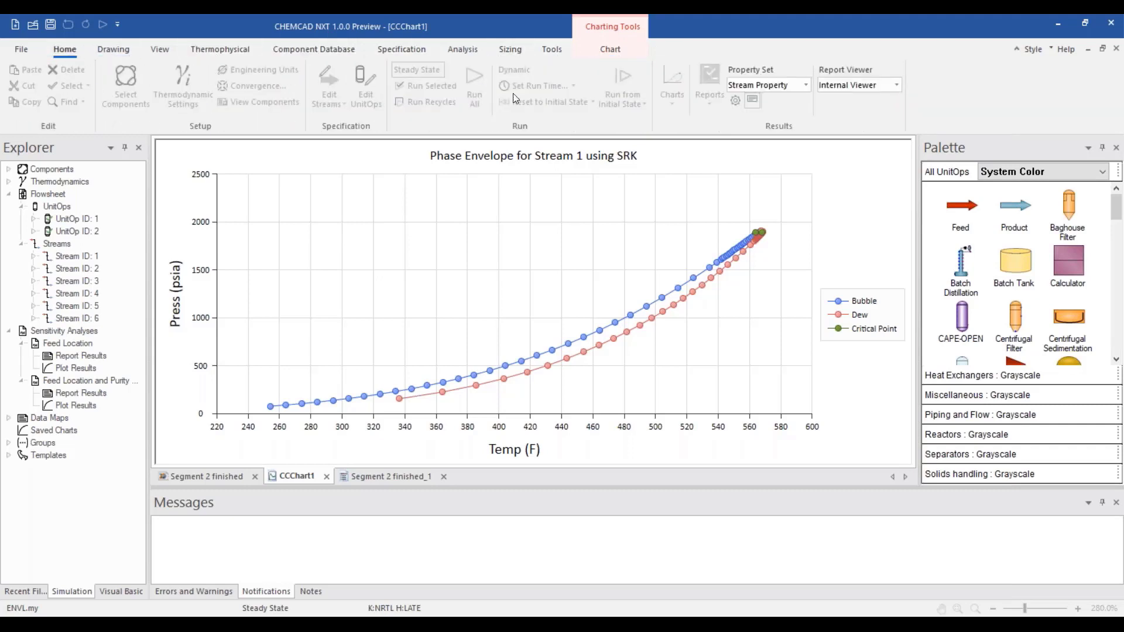
click(611, 51)
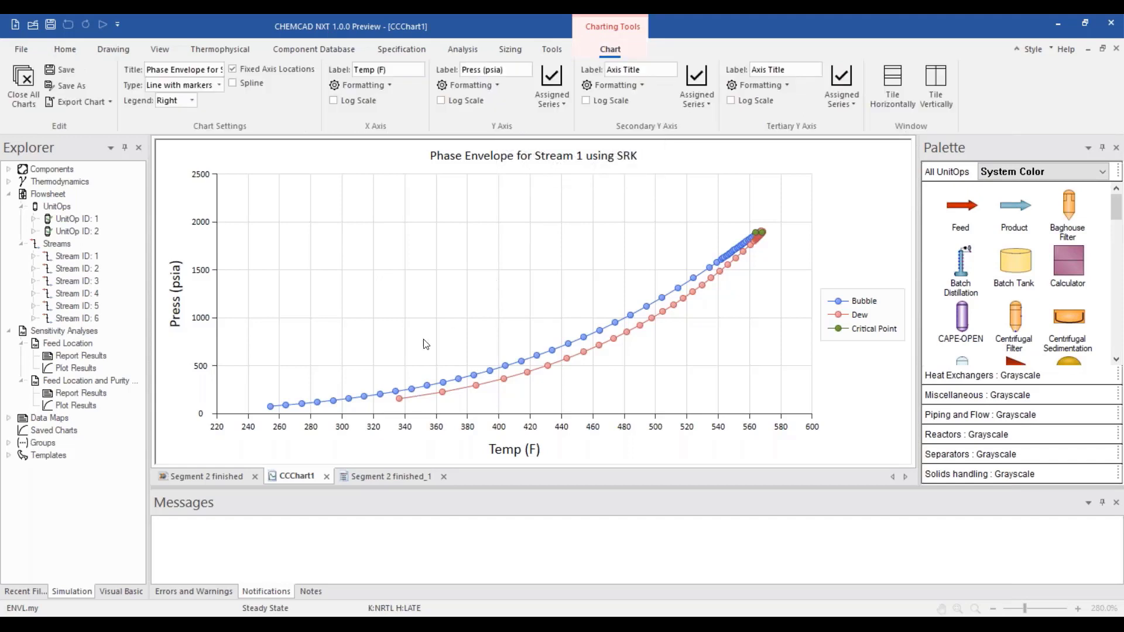
click(204, 479)
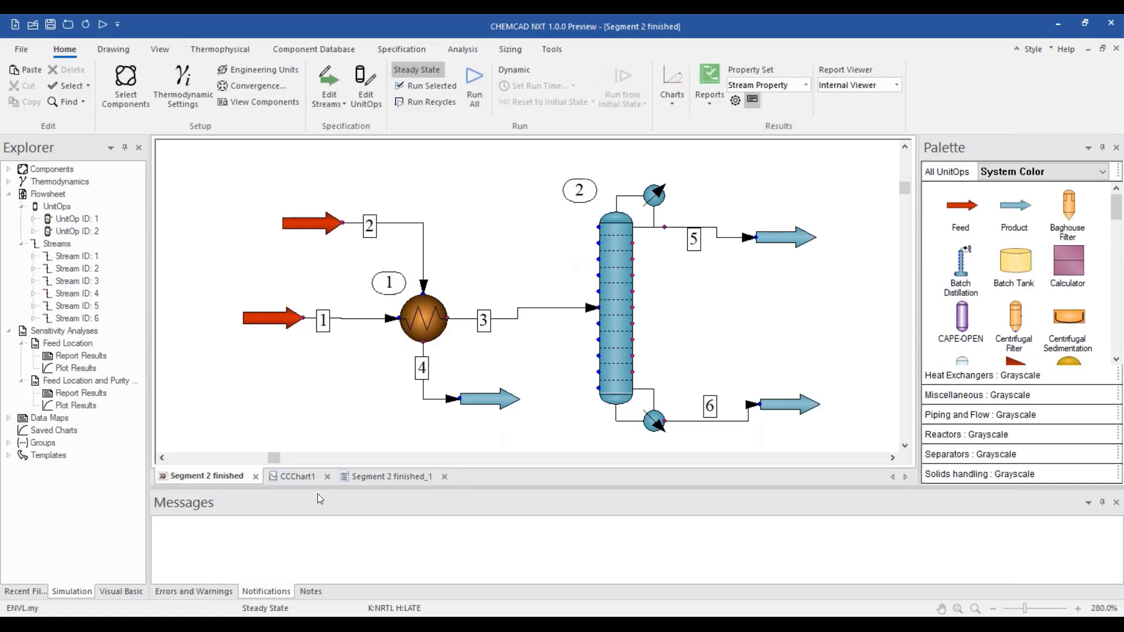
click(299, 476)
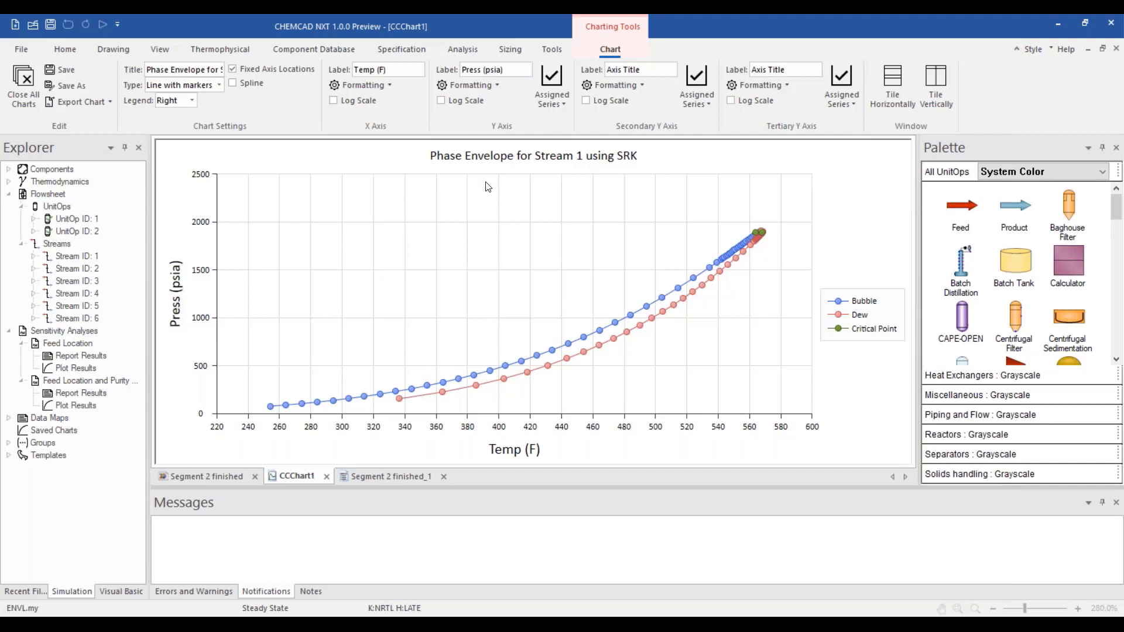
Step: Close the phase envelope chart and its accompanying report to return to the flowsheet
click(326, 477)
click(325, 479)
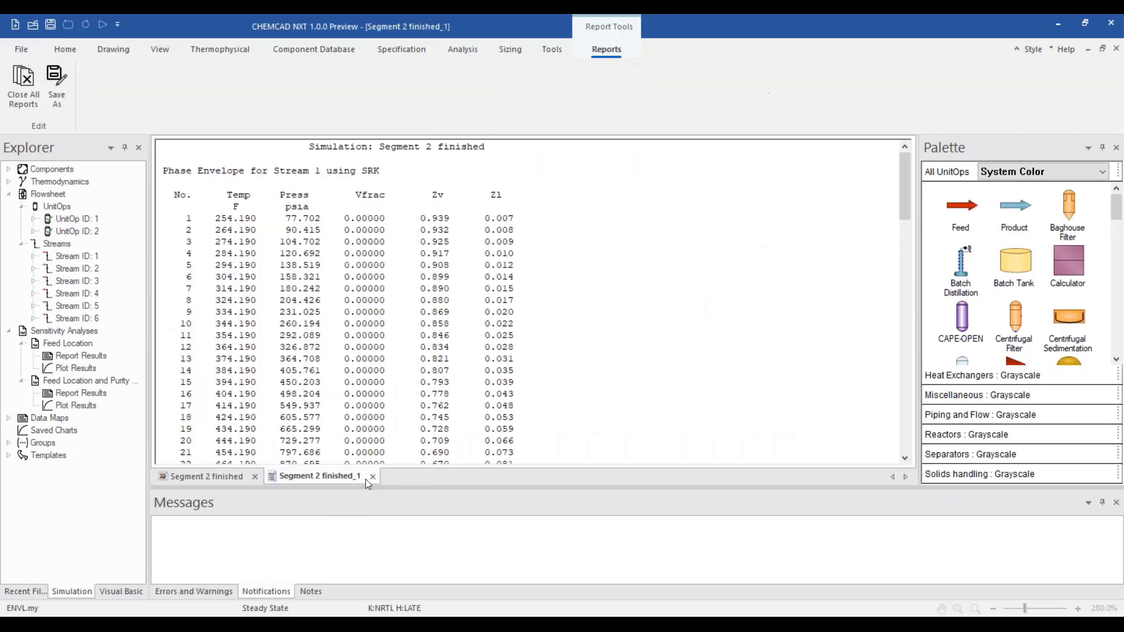
click(372, 478)
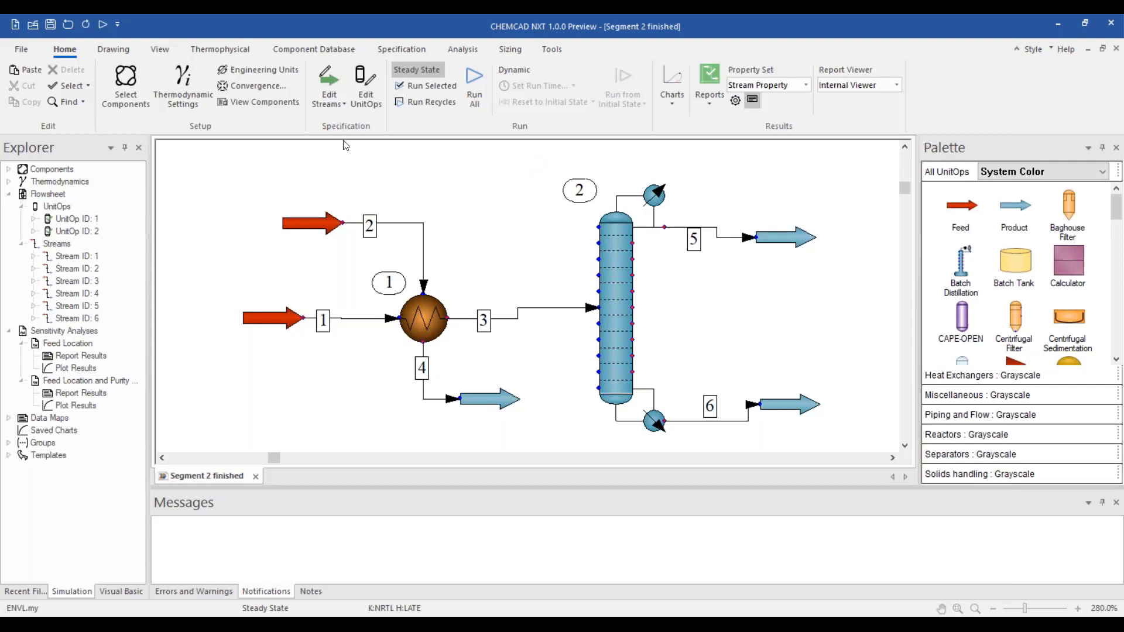
Step: Examine the drawing, view, thermophysical, component database, specification, sizing and general tool commands available for the flowsheet
click(113, 49)
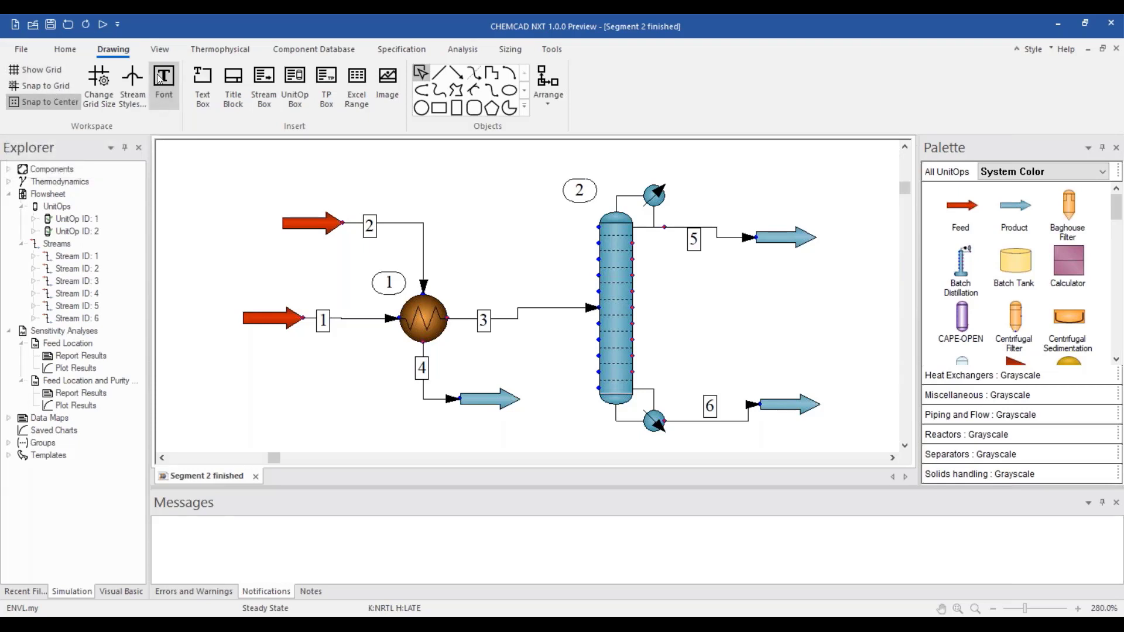
click(159, 49)
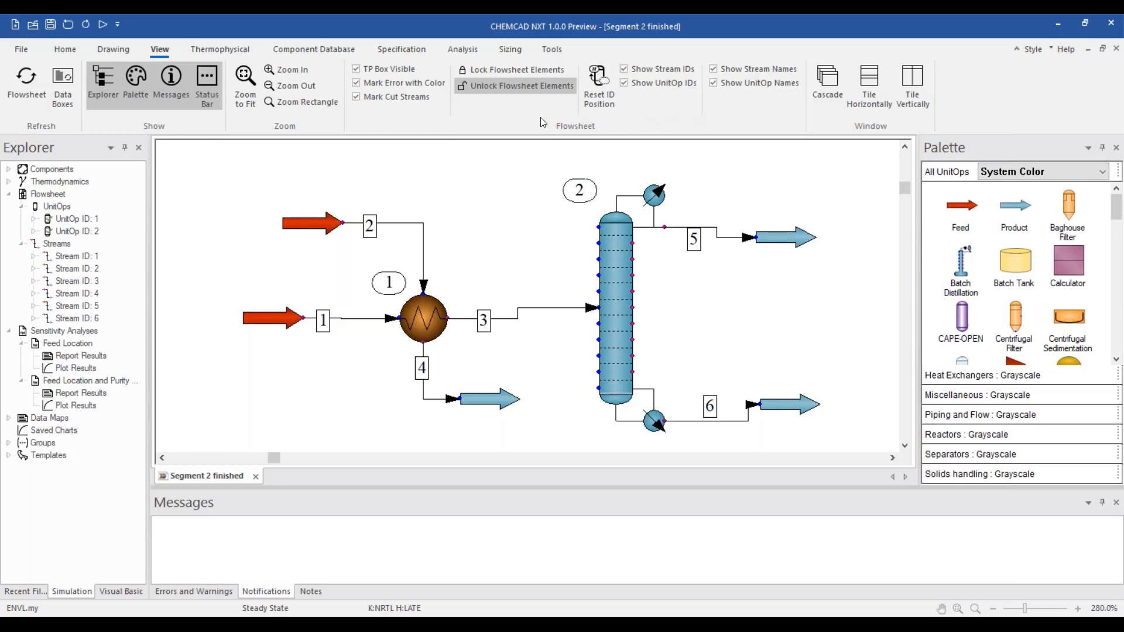
click(224, 53)
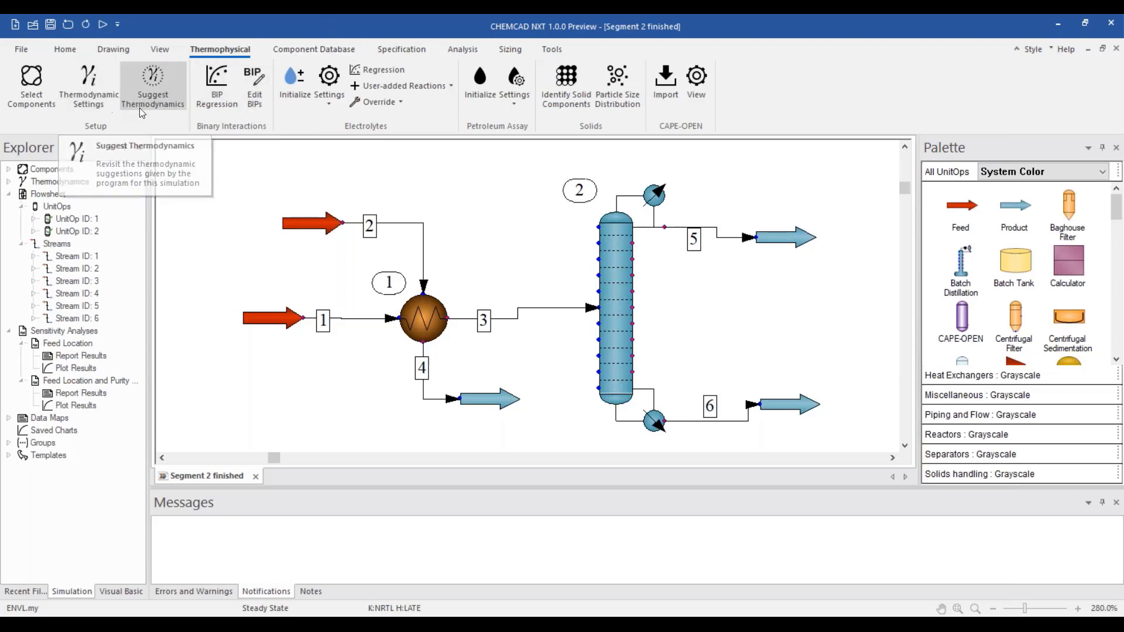
click(312, 50)
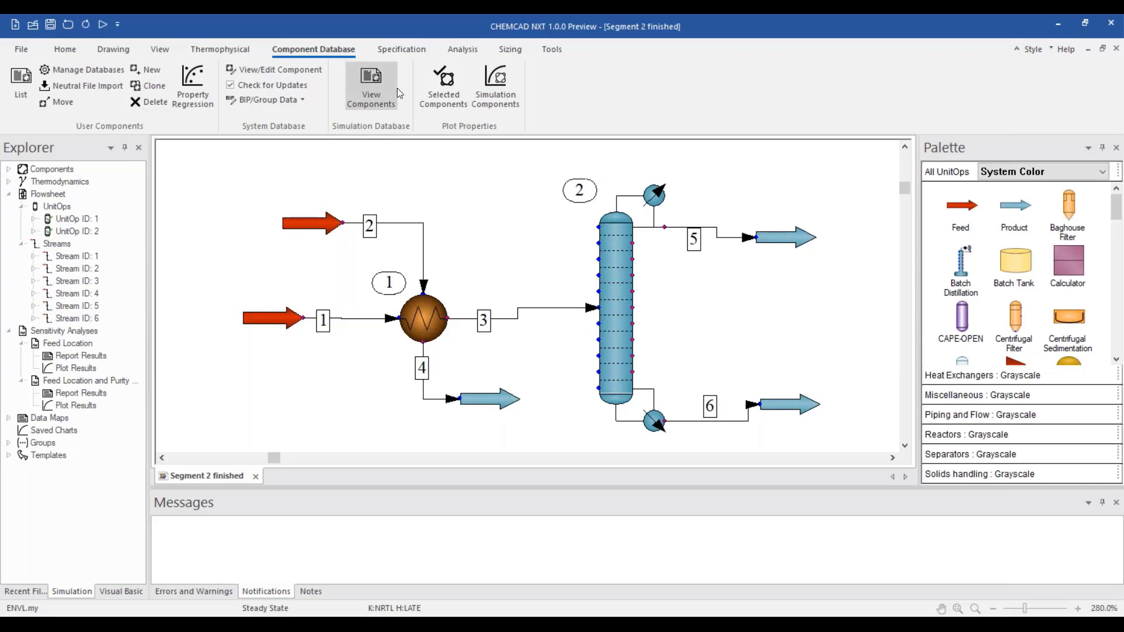
click(408, 52)
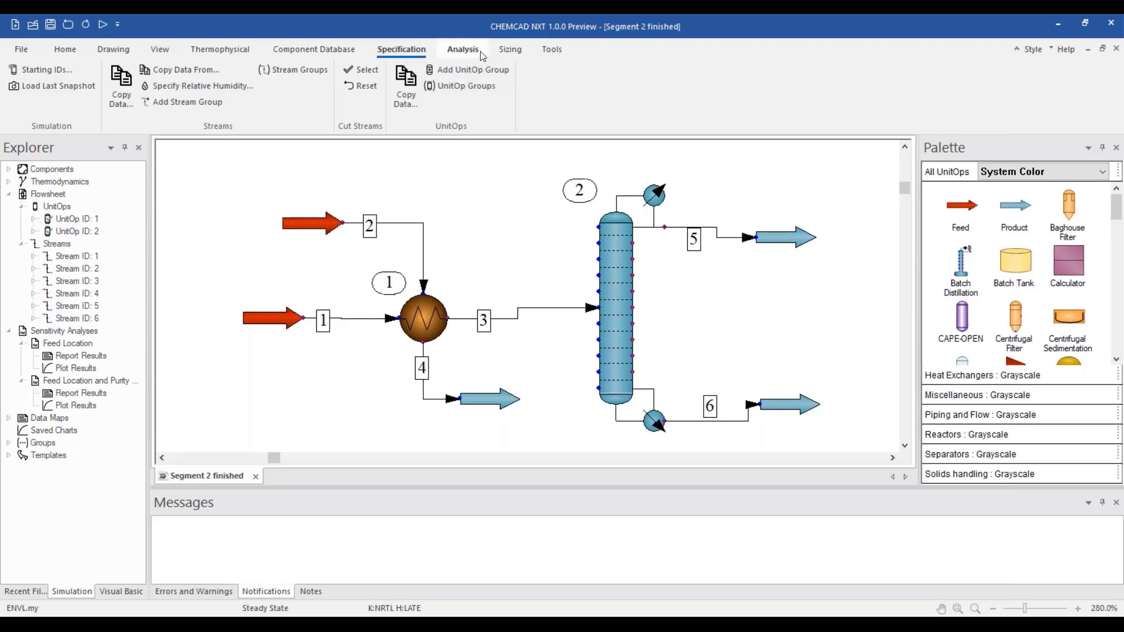
click(513, 57)
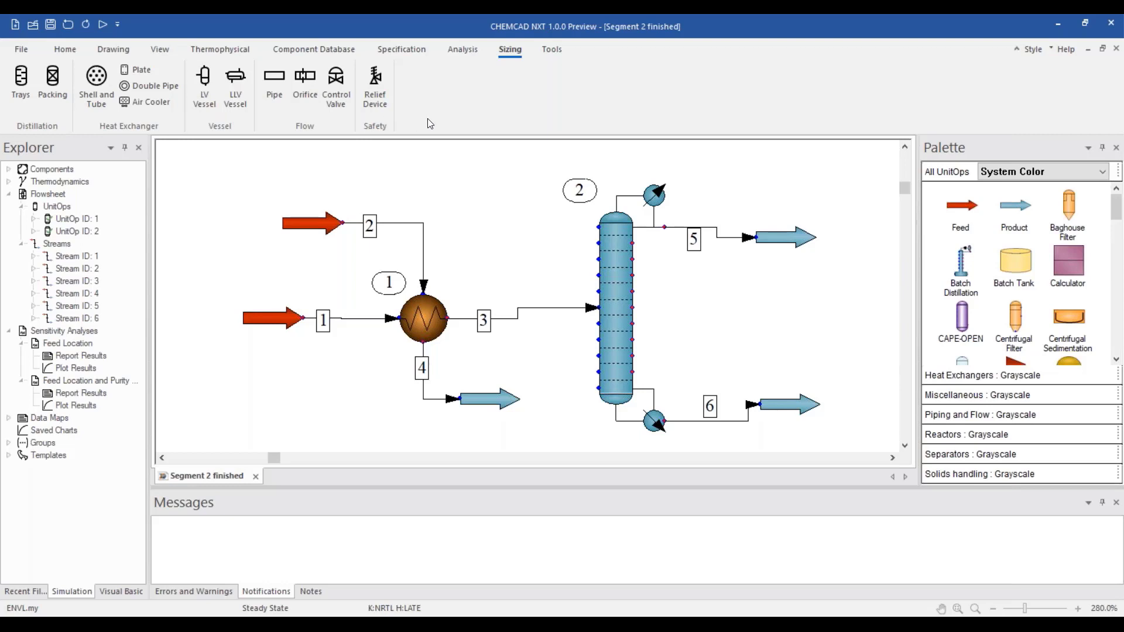
click(553, 52)
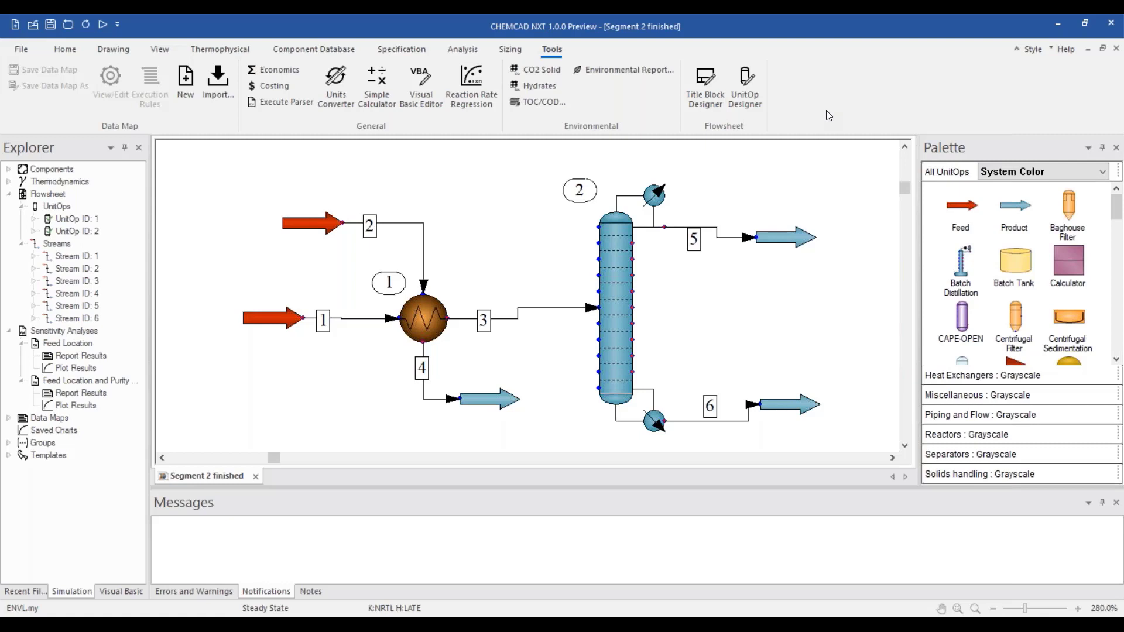
Step: Select the existing sensitivity analysis Feed Location and Purity at the top and list the available analyses
click(464, 49)
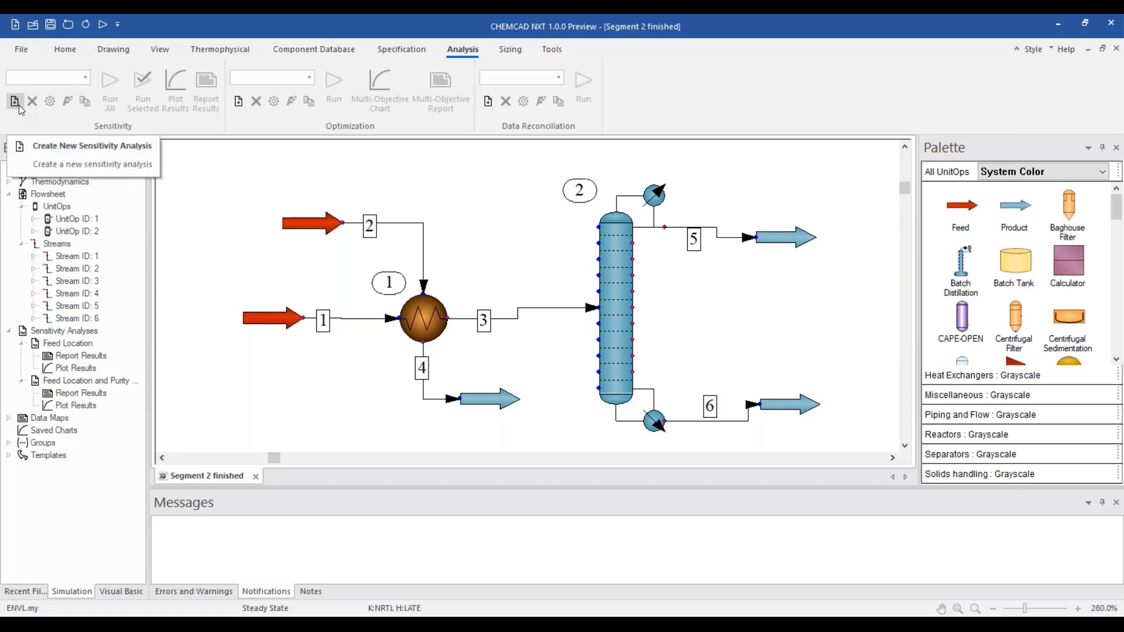
click(87, 79)
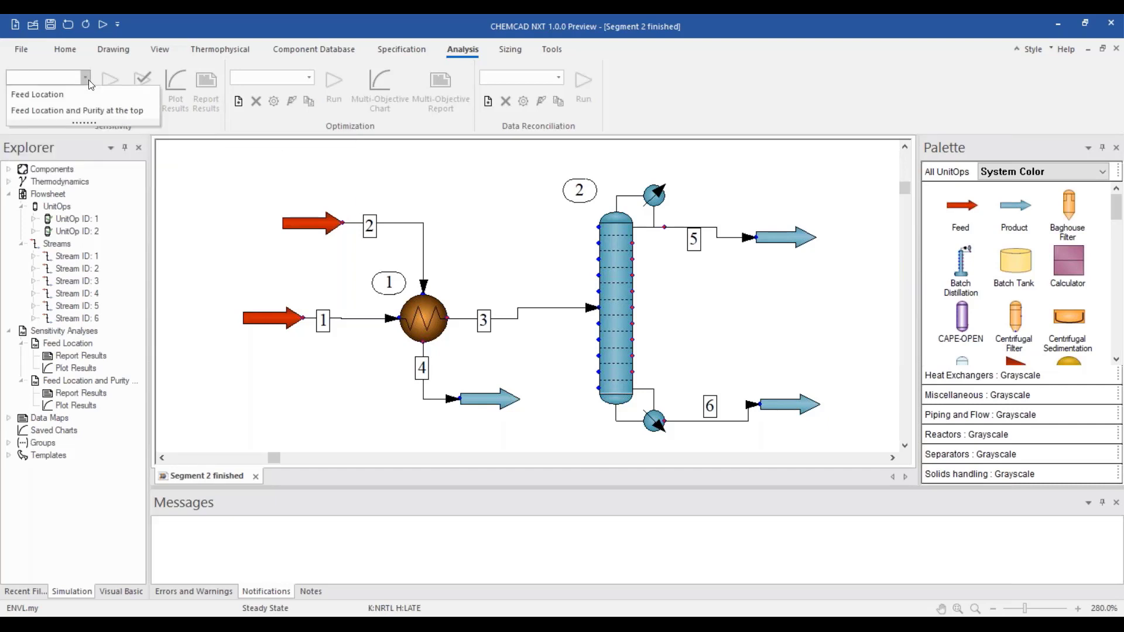
click(82, 110)
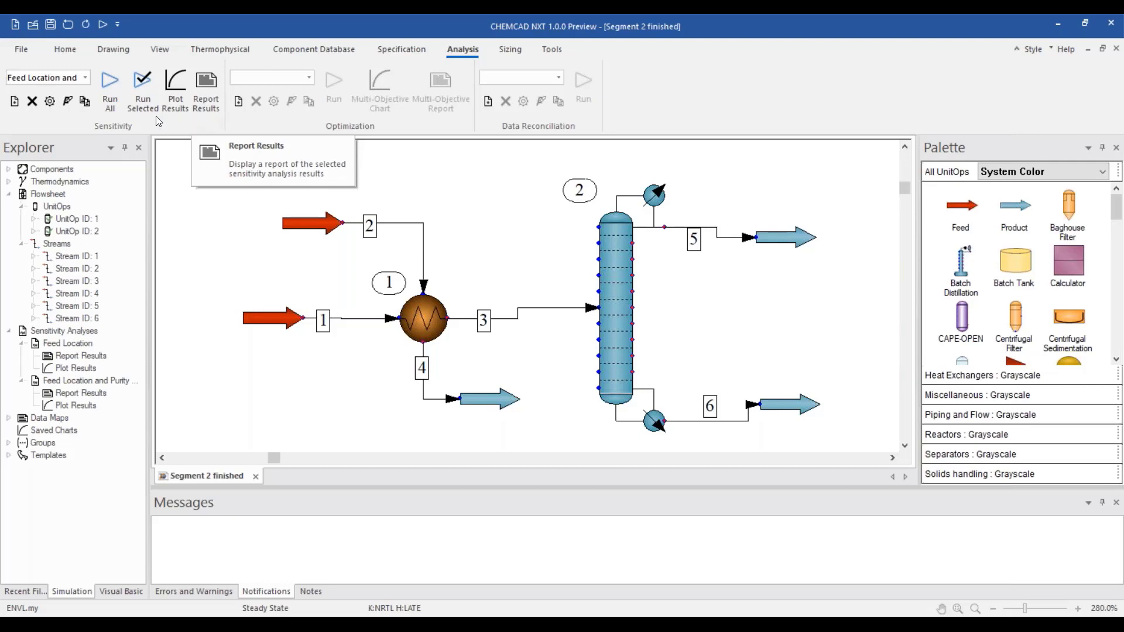
click(85, 77)
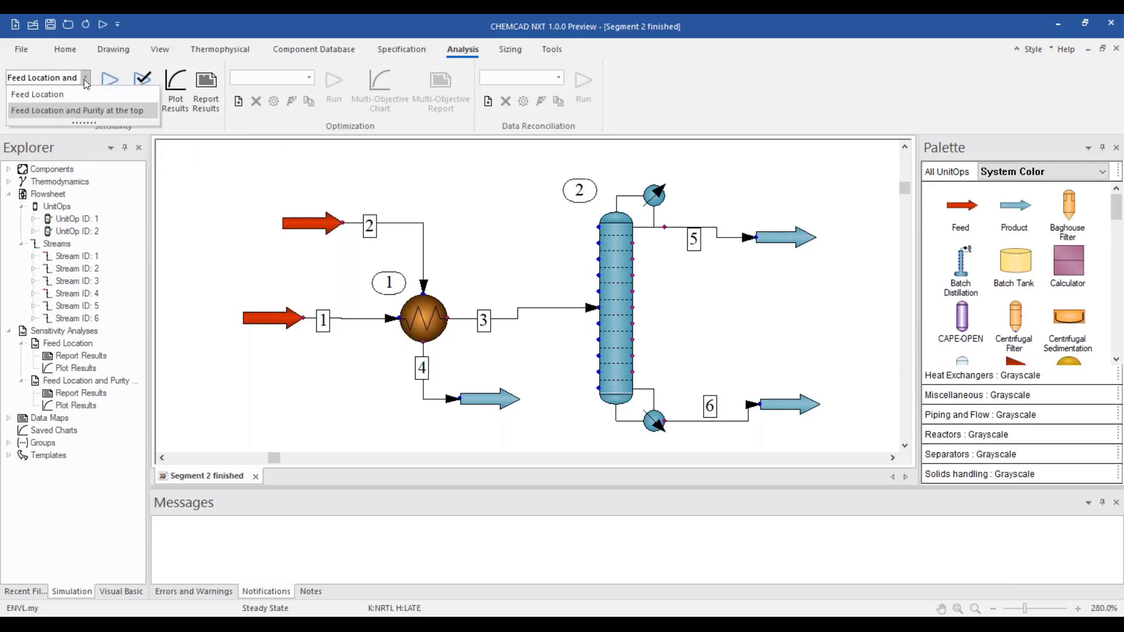
Step: Plot the Feed Location and Purity at the top results as a surface chart of Condenser Duty against Stage Location and Condenser Spec
click(80, 110)
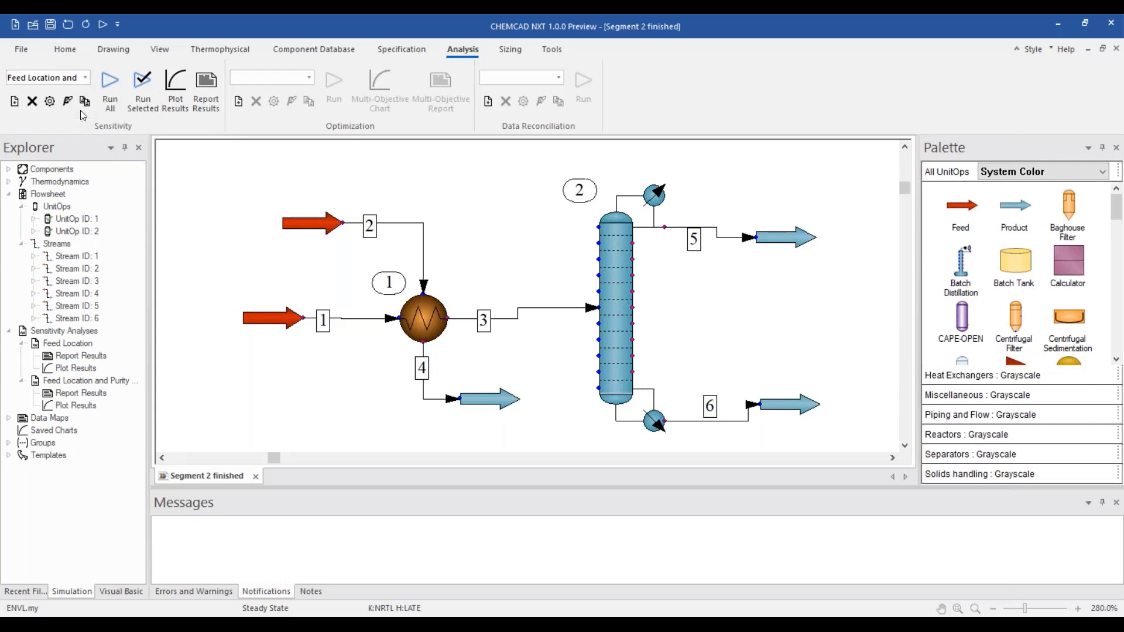
click(175, 93)
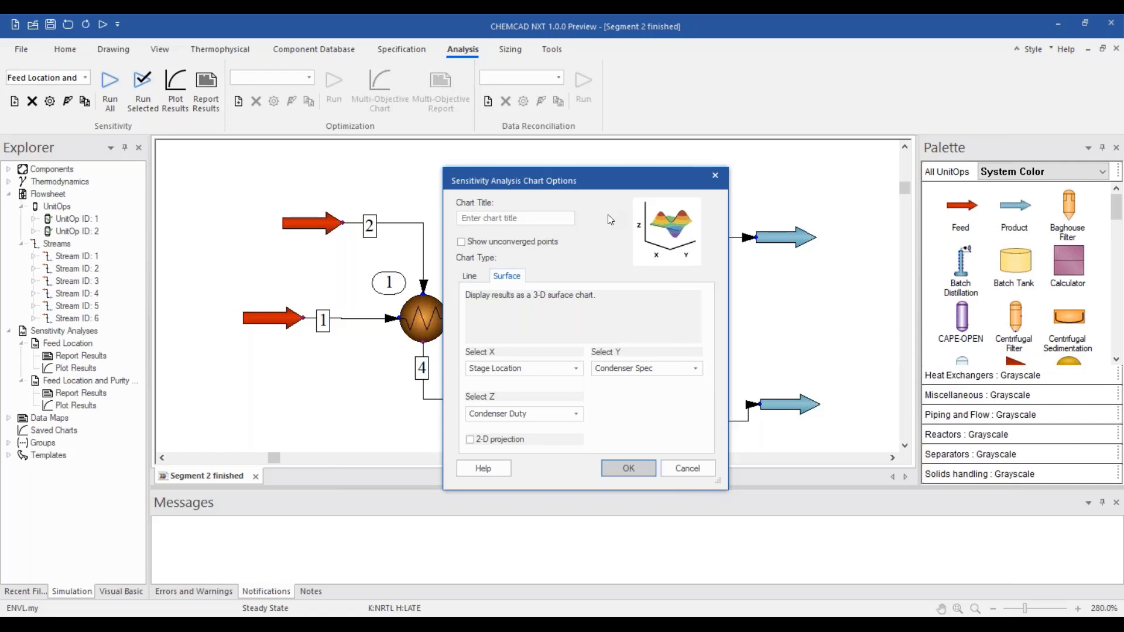
click(630, 469)
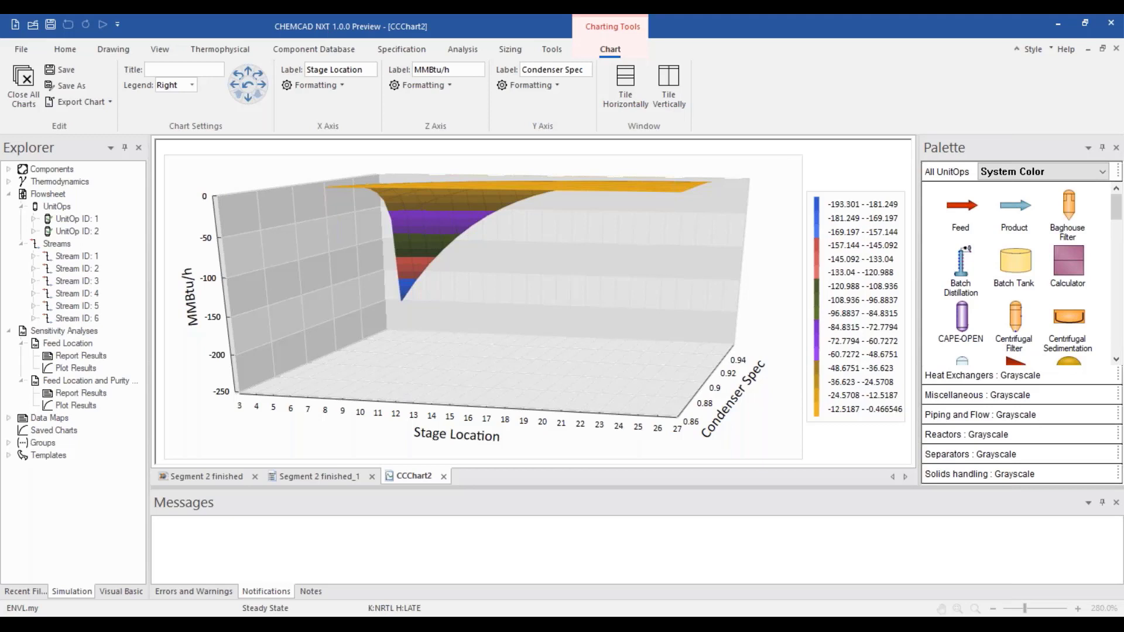
Step: Rotate the 3-D surface chart to inspect it from other angles, and close the chart and its accompanying report
click(248, 100)
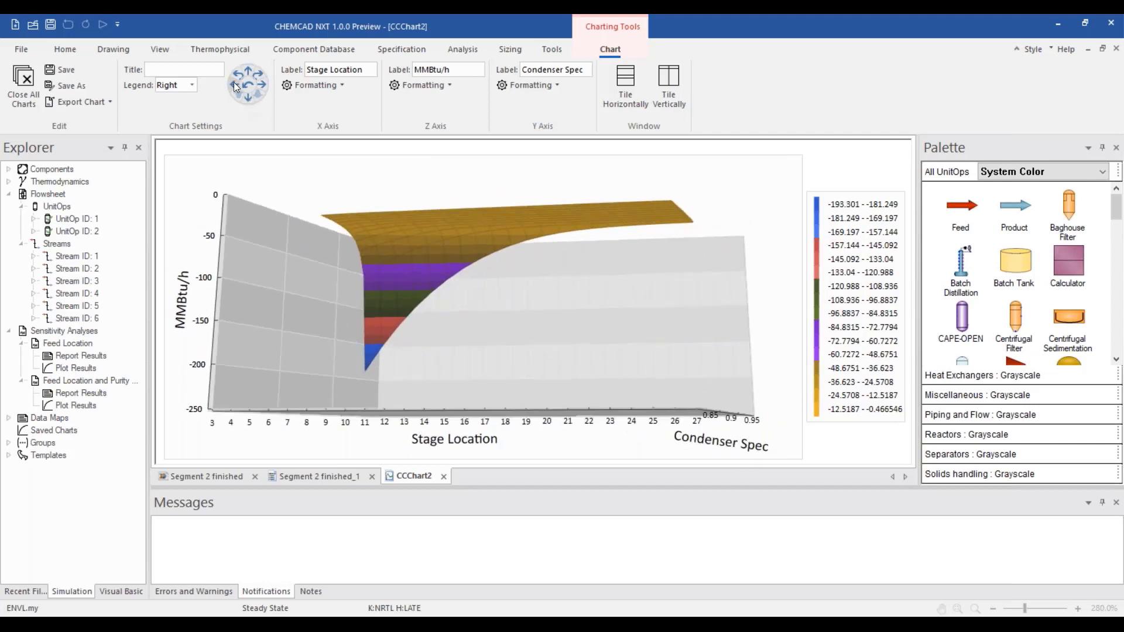
click(233, 84)
click(259, 86)
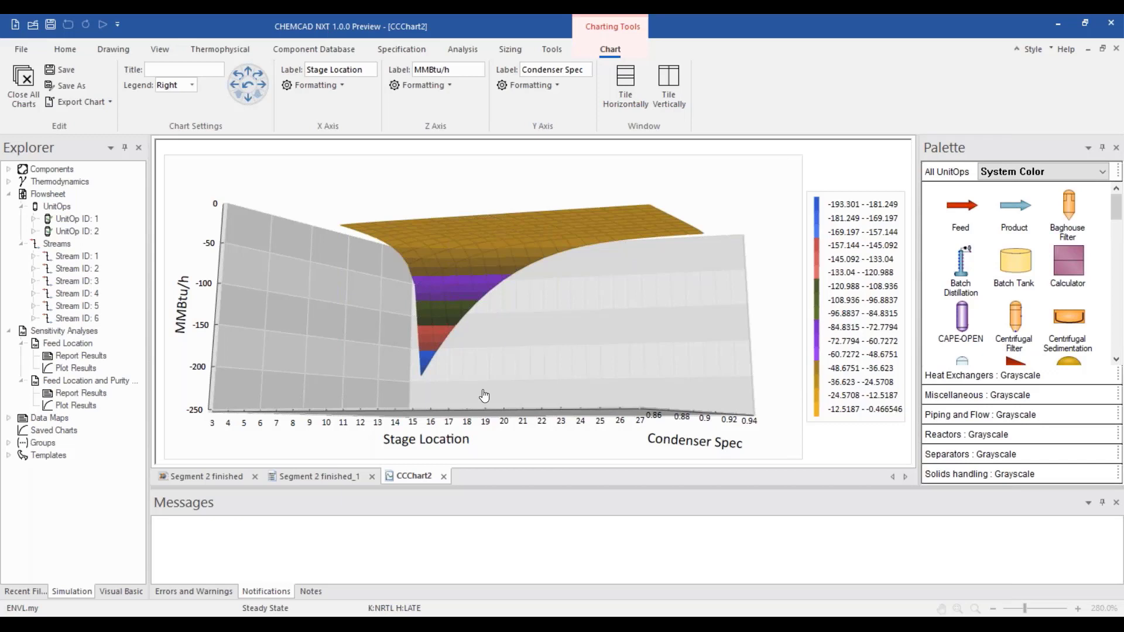
click(444, 477)
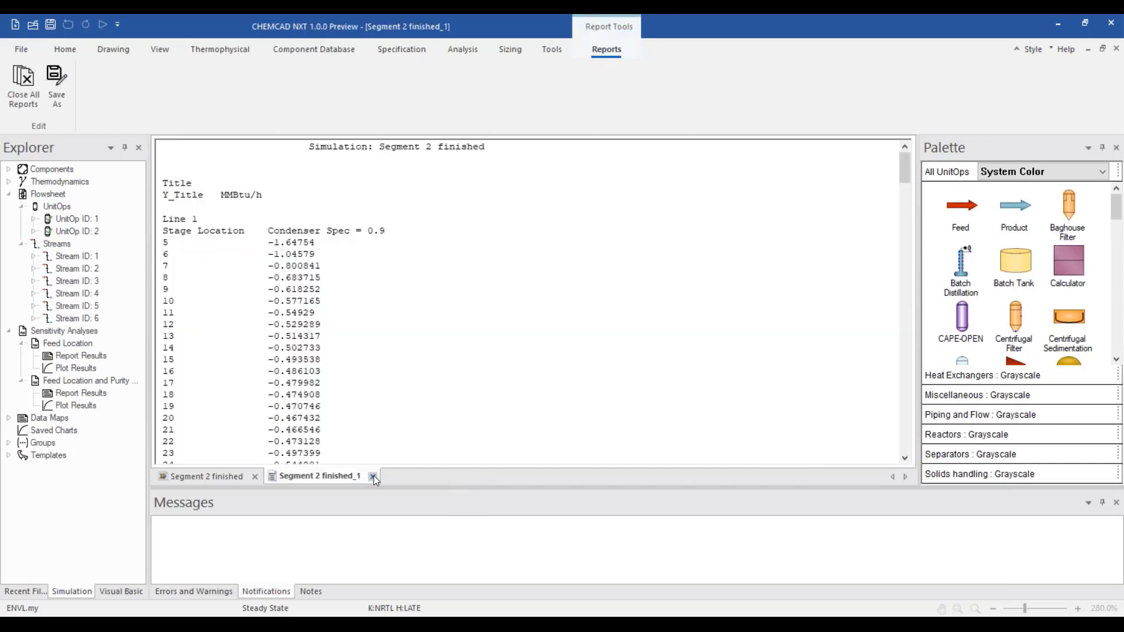
click(372, 477)
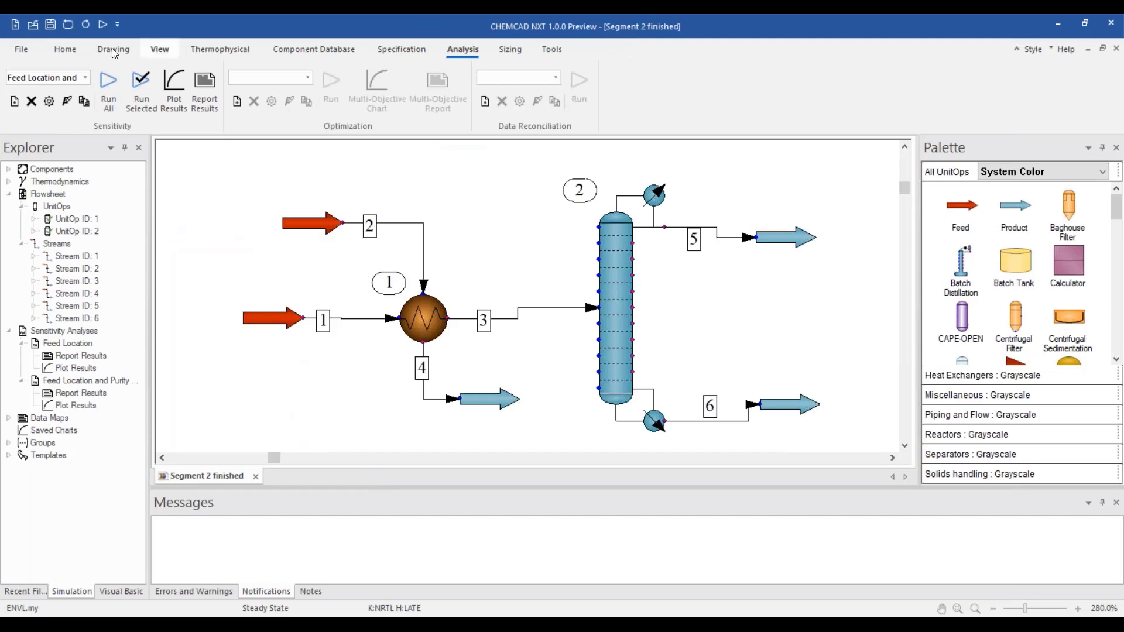
Step: Return to the Home commands and examine the flowsheet's zoom magnification options without changing them
click(65, 54)
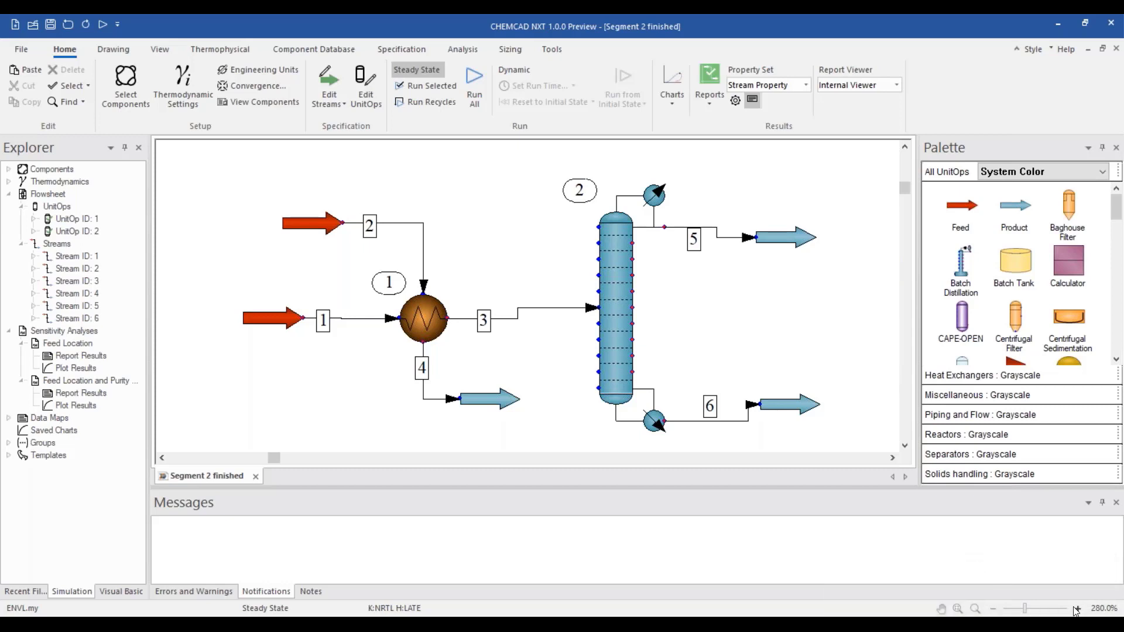
click(1104, 609)
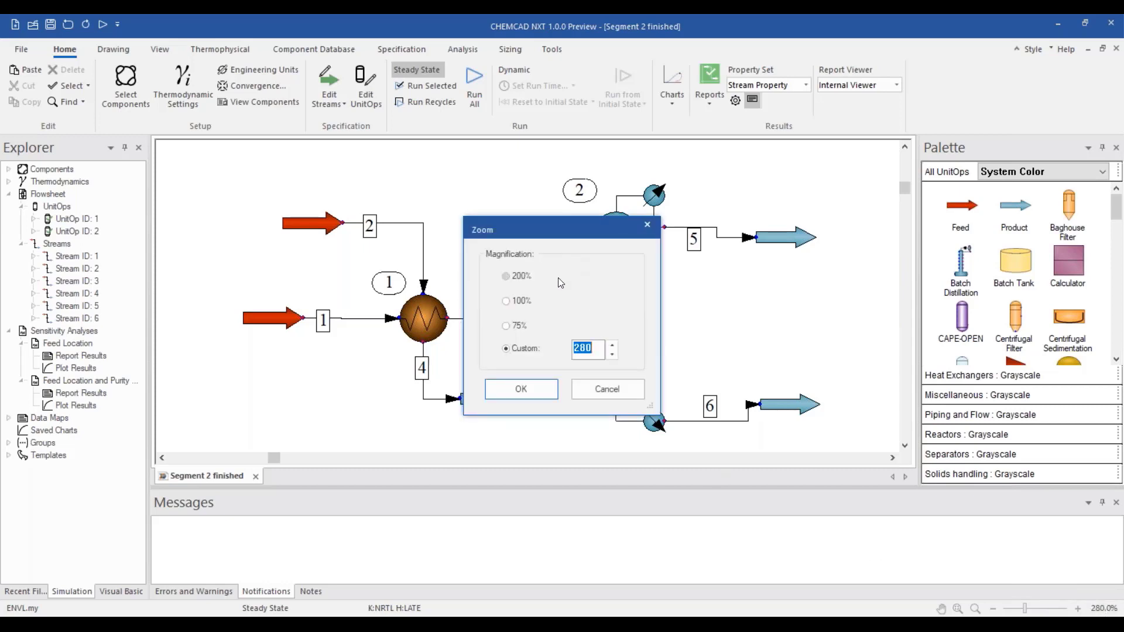
click(599, 388)
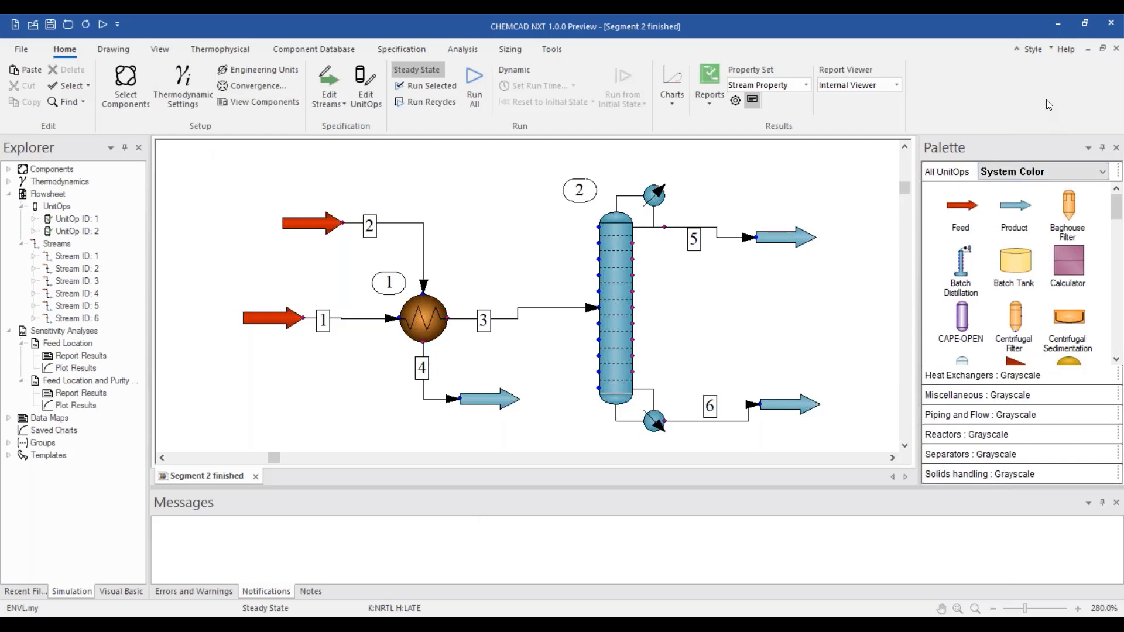
Step: Try the minimized ribbon by temporarily revealing its Tools commands, and restore the full ribbon
click(1017, 50)
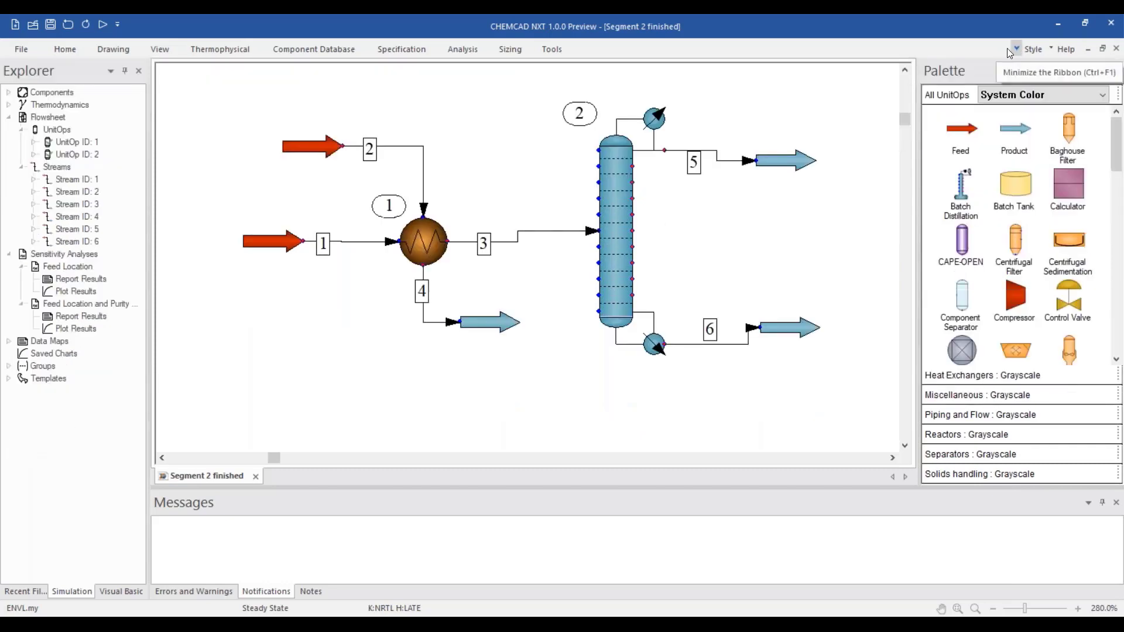
click(554, 48)
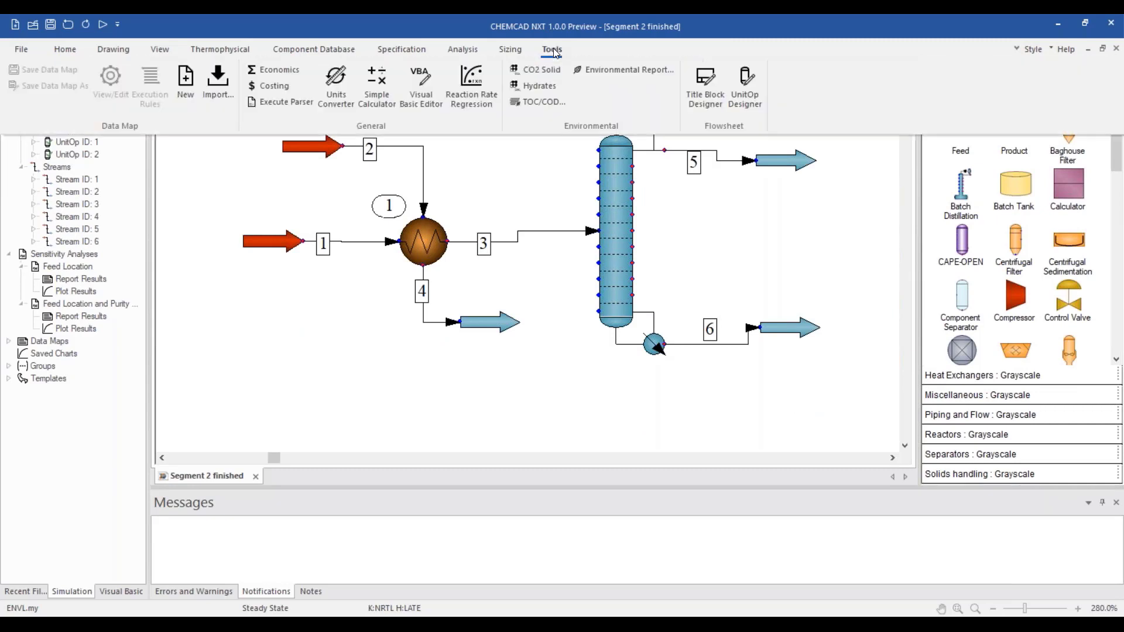
click(554, 49)
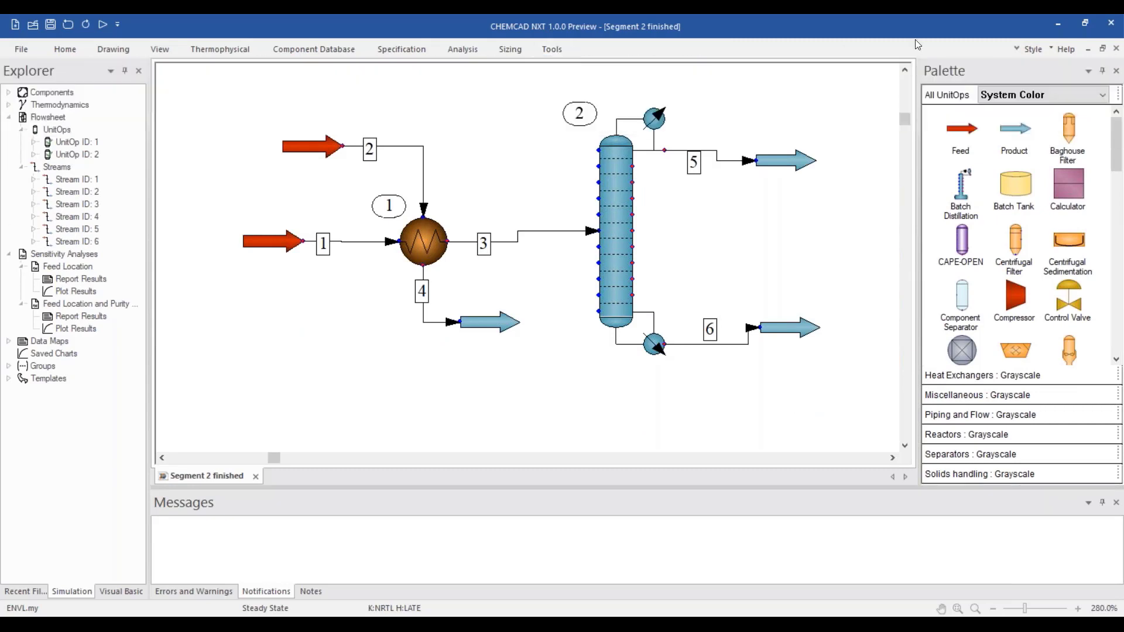
click(1016, 50)
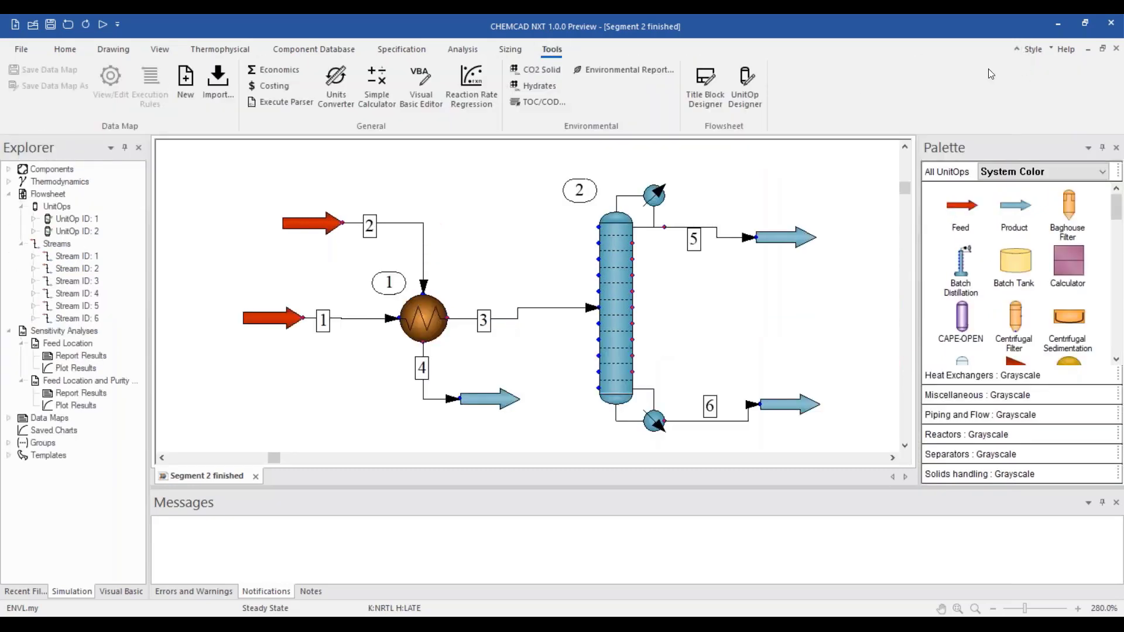
Step: Try the NXT Grey interface style and switch back to NXT Light
click(1047, 51)
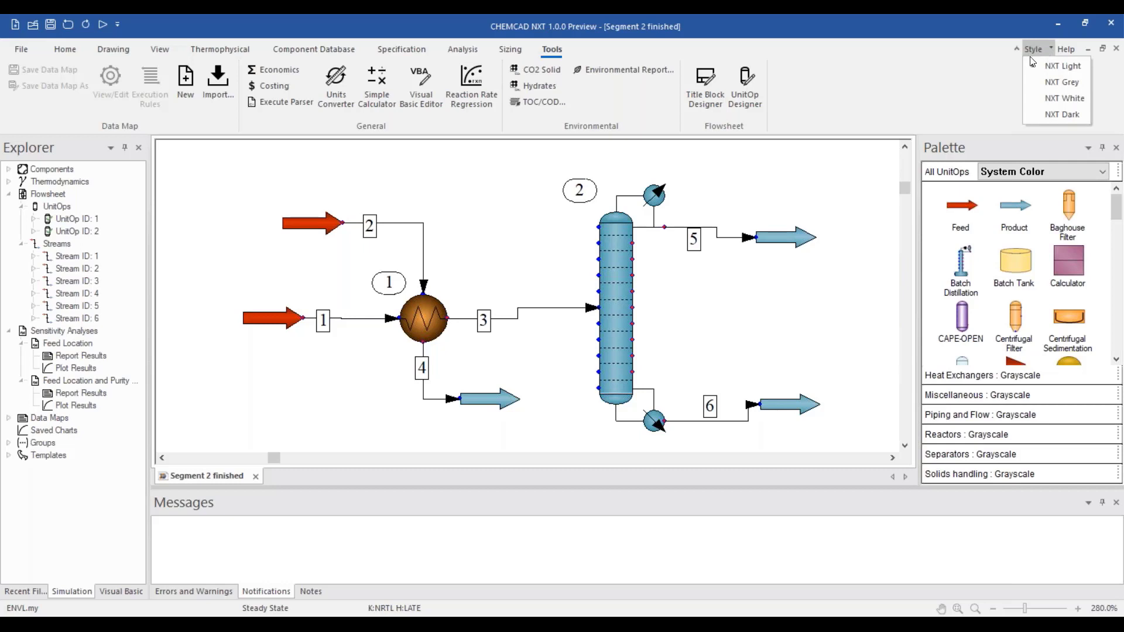
click(1040, 85)
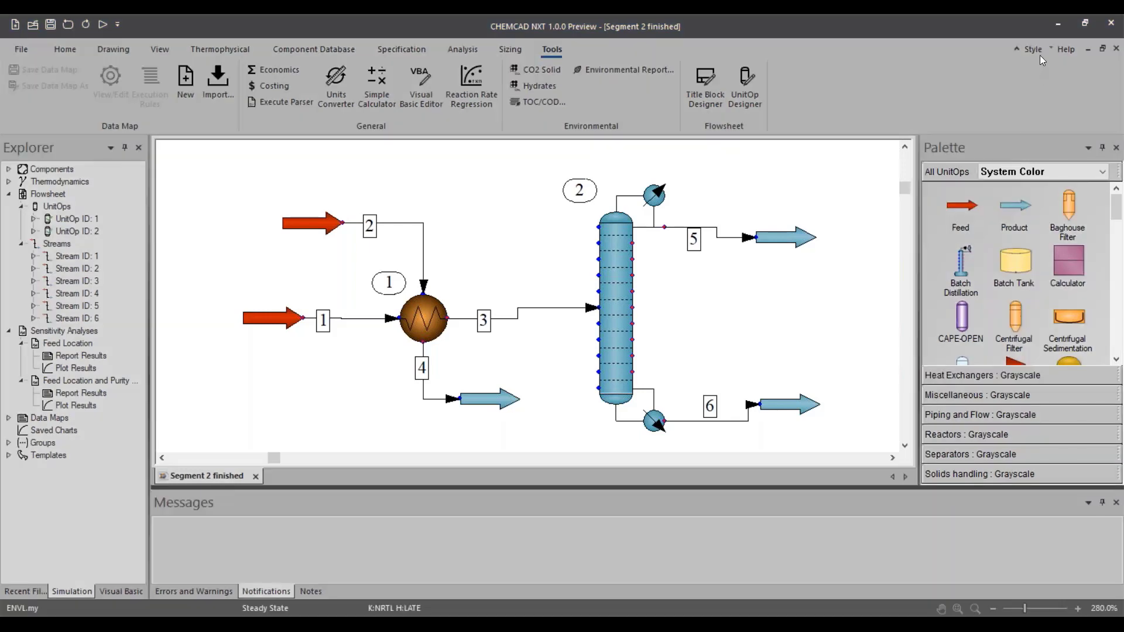
click(1040, 52)
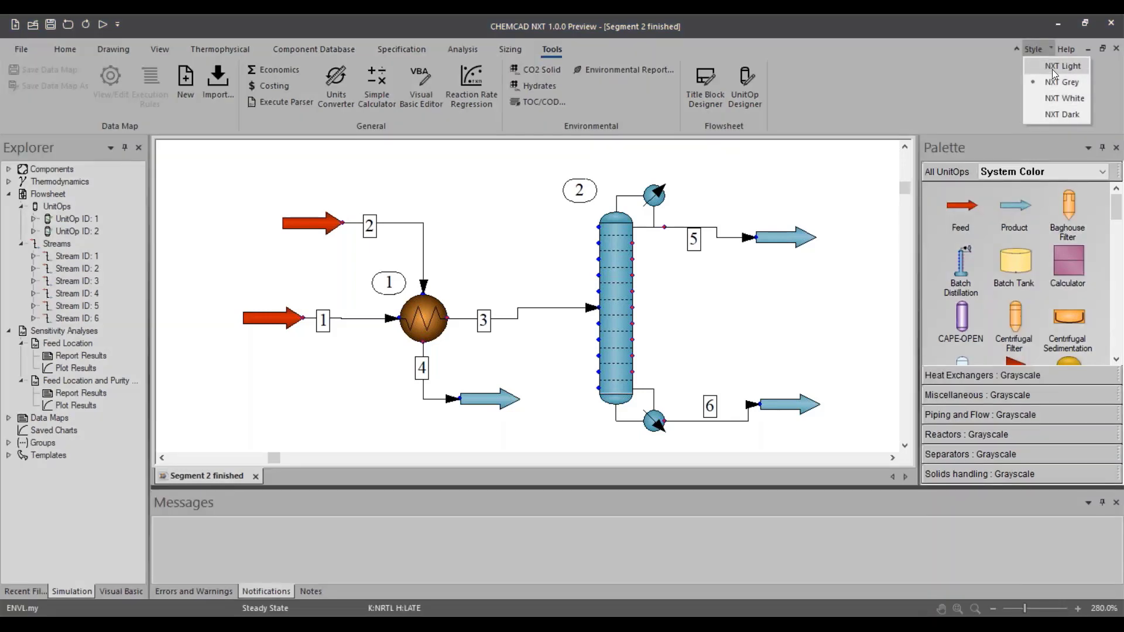
click(1052, 68)
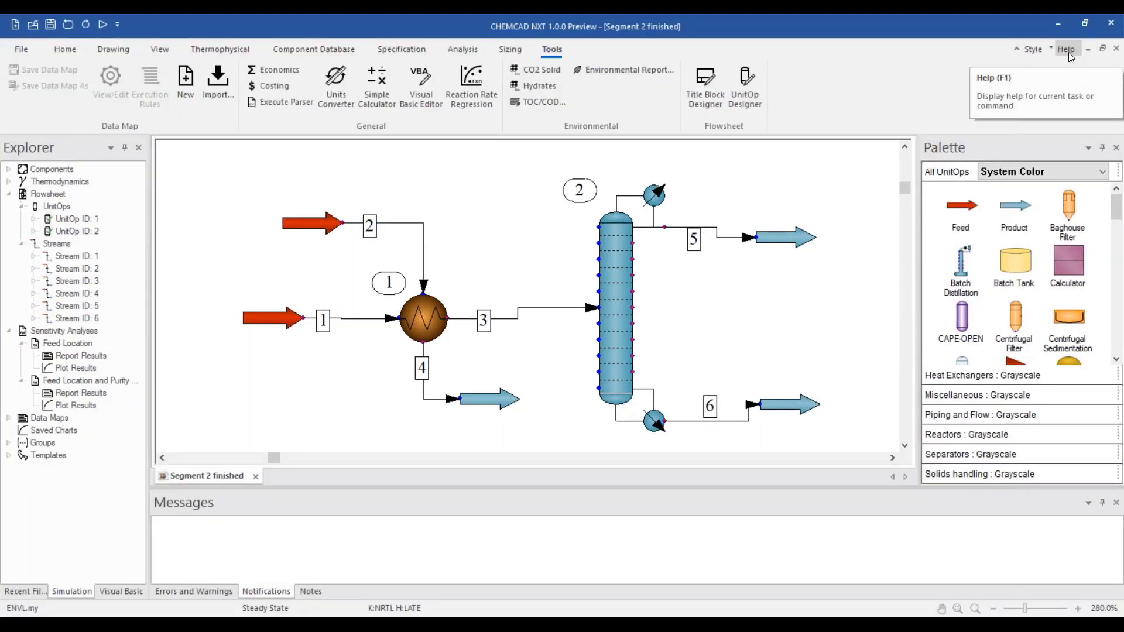
Step: Examine the contents of the CHEMCAD Help and Reference window and close it
click(1069, 51)
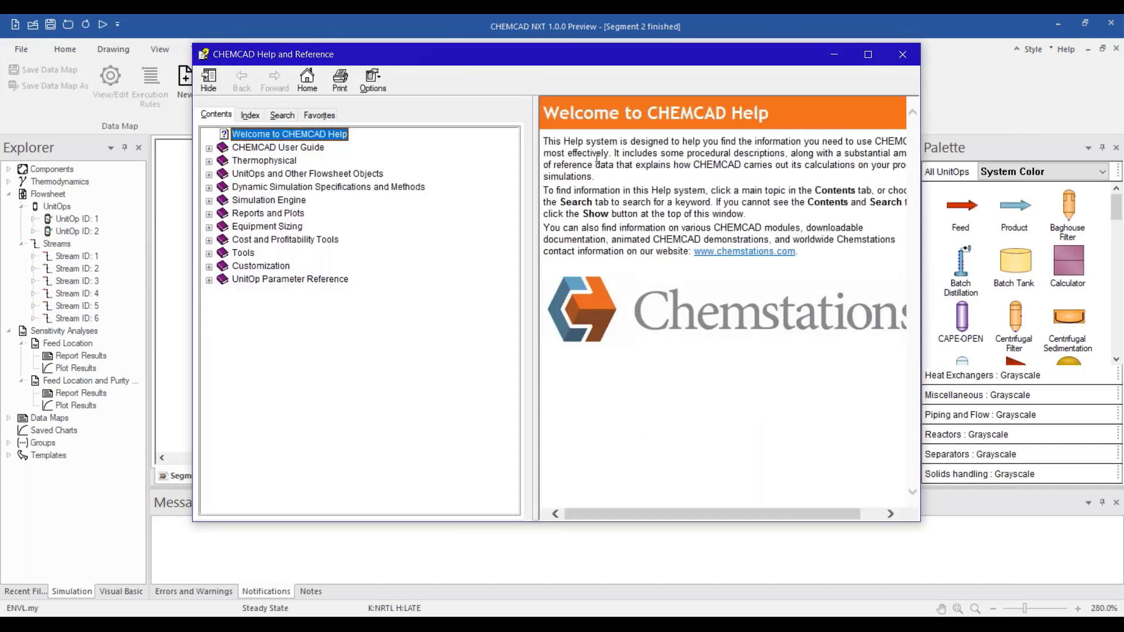
click(901, 57)
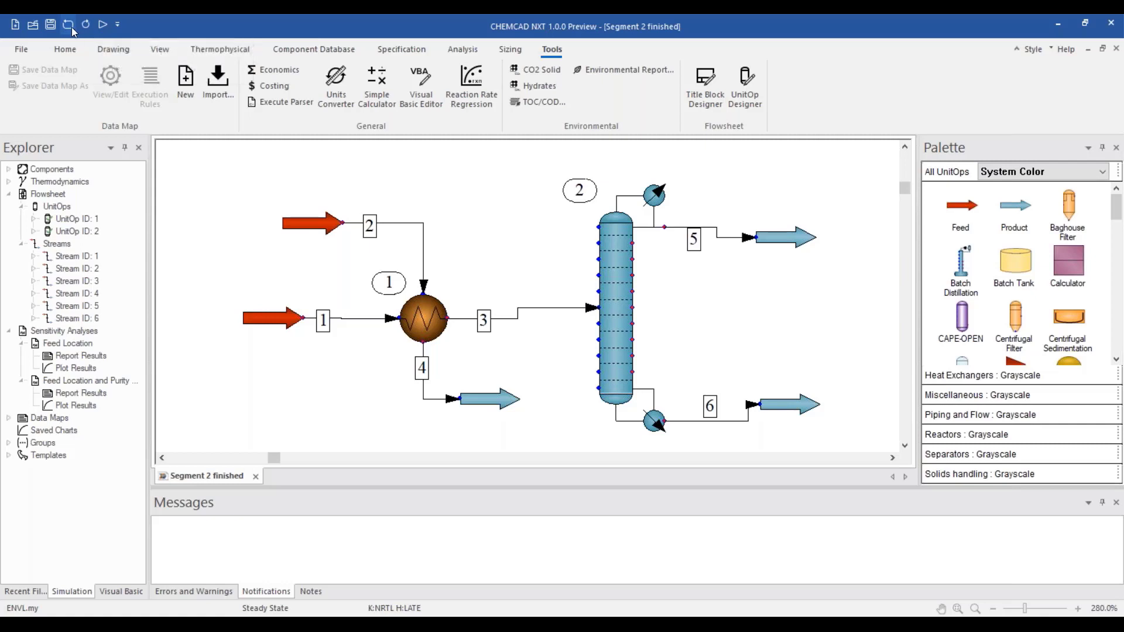
Step: Examine the options for customizing the Quick Access Toolbar commands and leave them without making changes
click(117, 25)
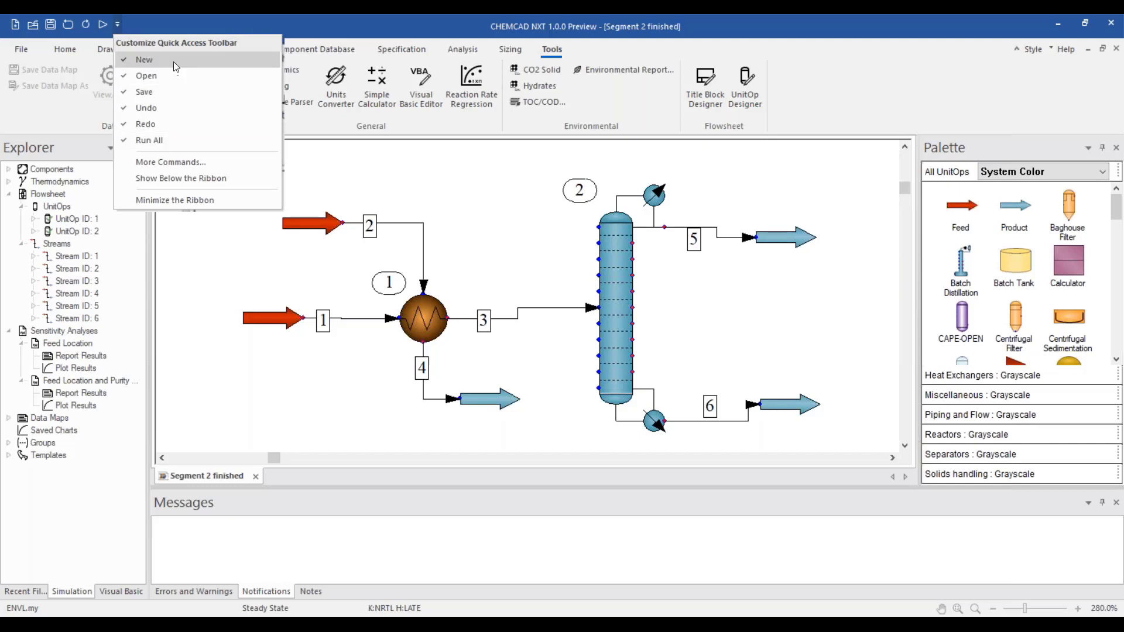
click(187, 167)
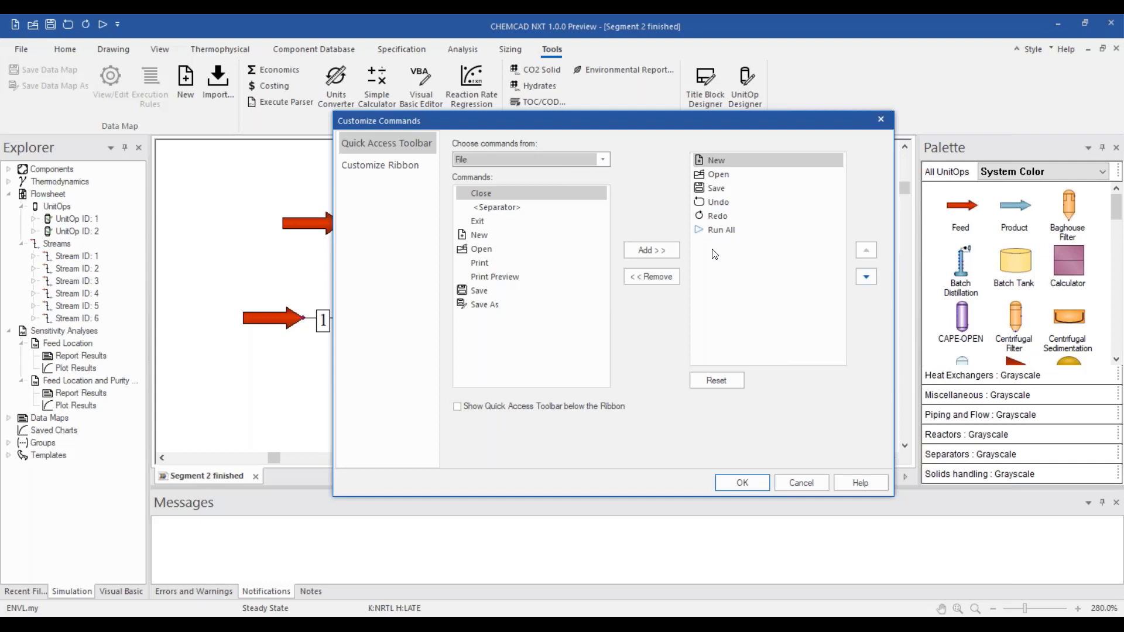
click(799, 483)
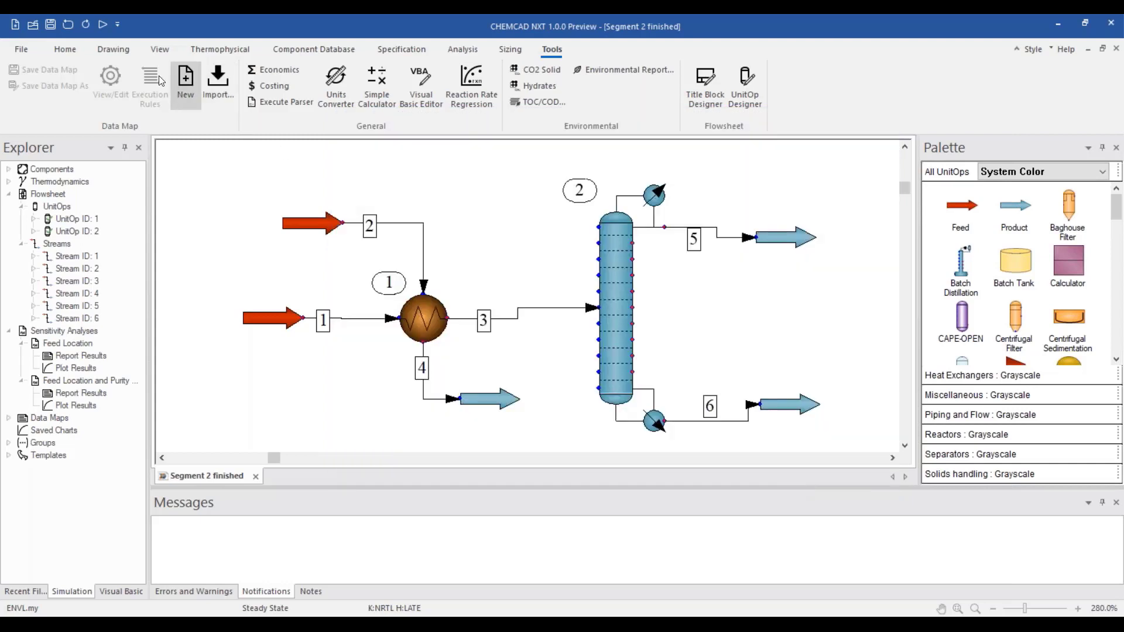
Step: Review the file-level commands and check the program's version information
click(21, 50)
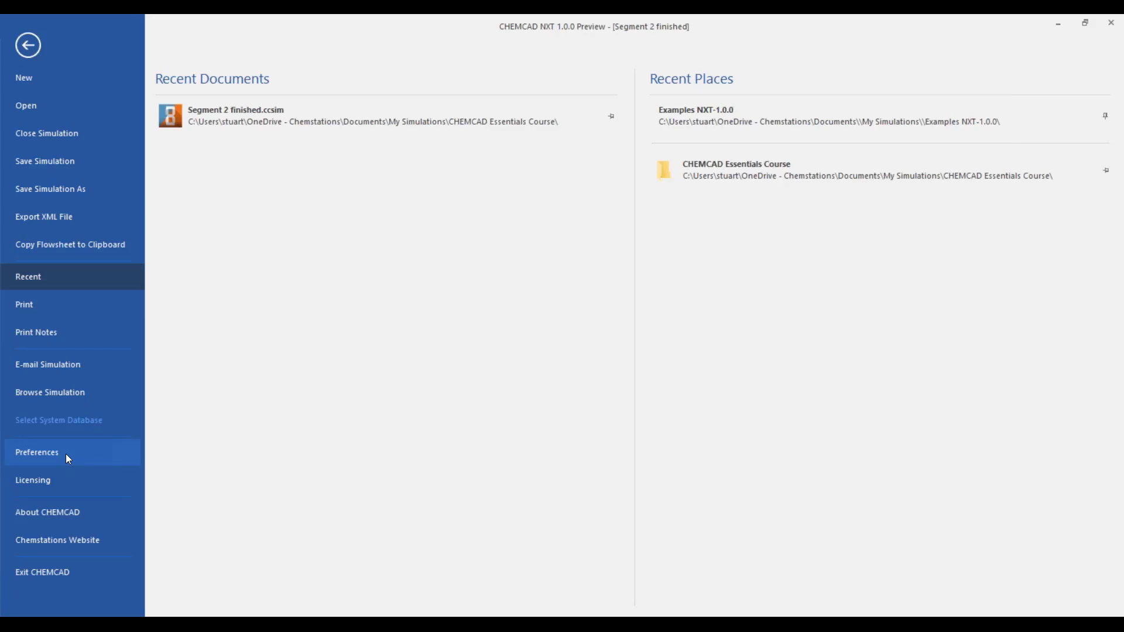
click(68, 513)
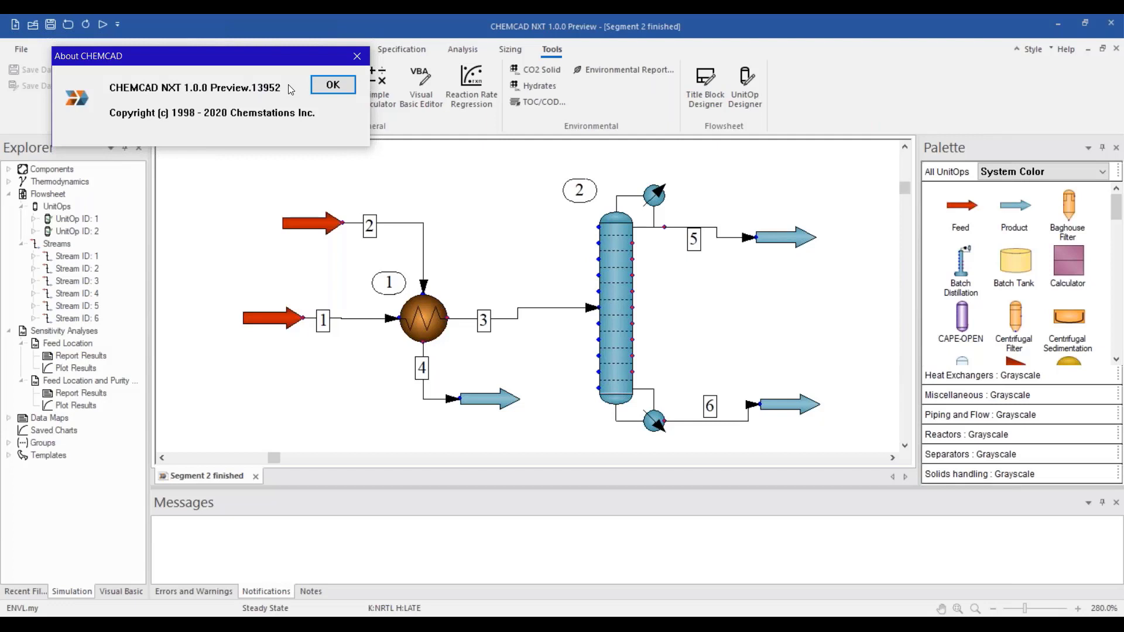
click(334, 85)
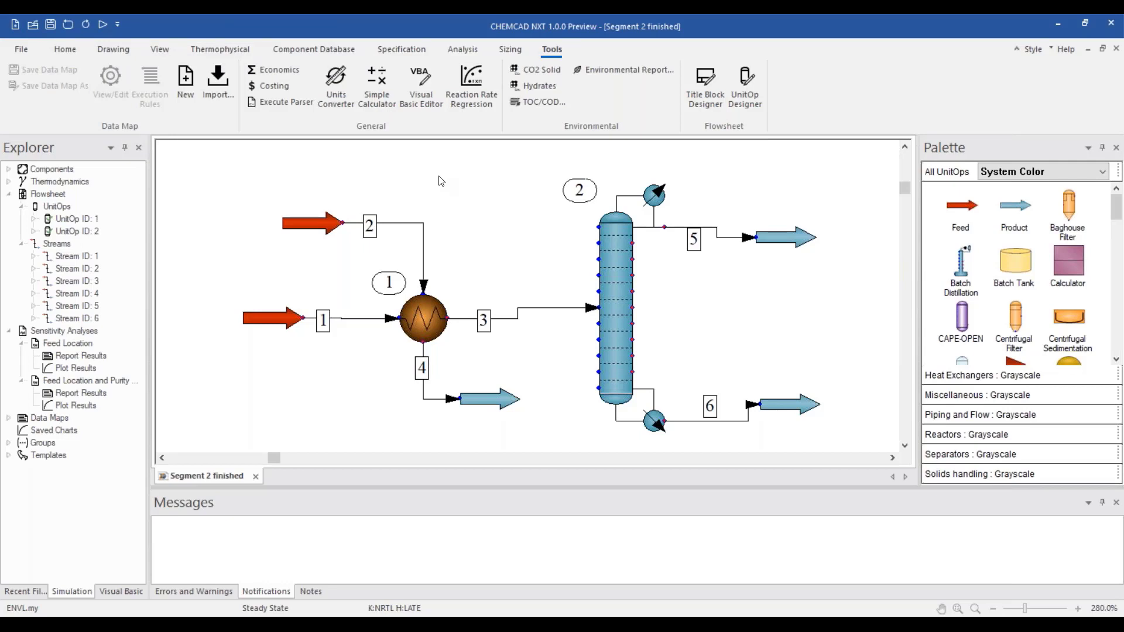
Step: Display the keyboard shortcut hints for the available commands
key(alt)
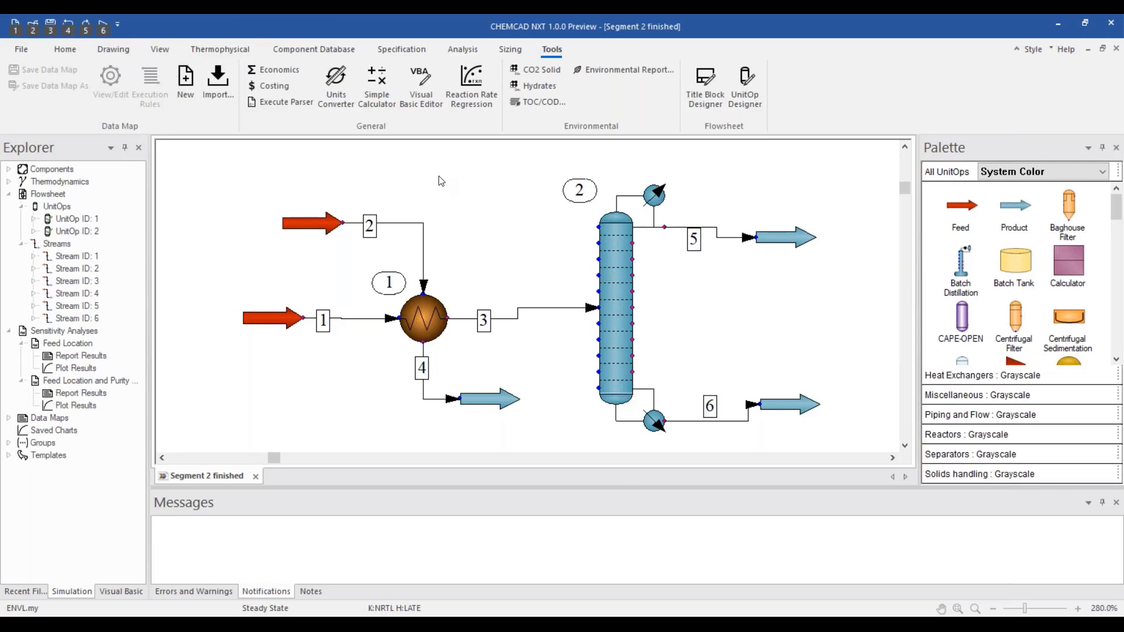